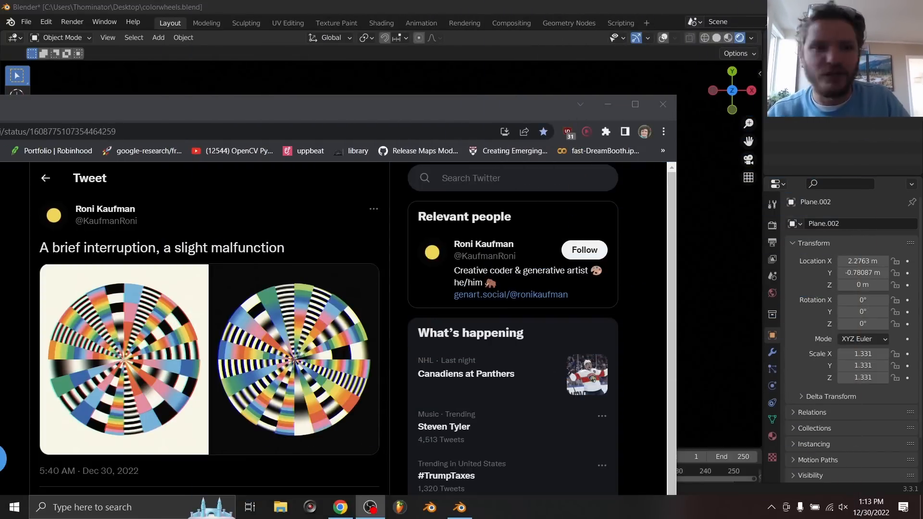
Examine the reference colour-wheel artwork in the maximized browser window, switch to Blender and play back the finished wheel animation.
double_click(187, 105)
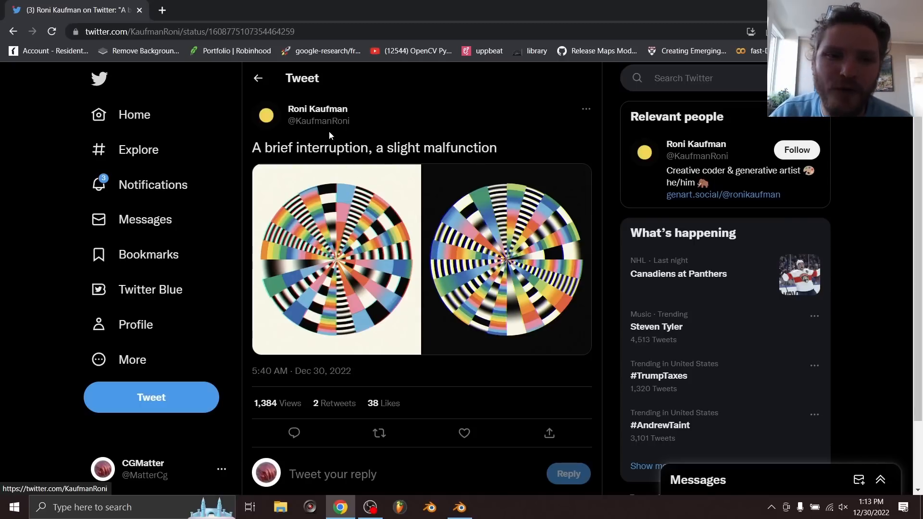
mouse_move(296, 117)
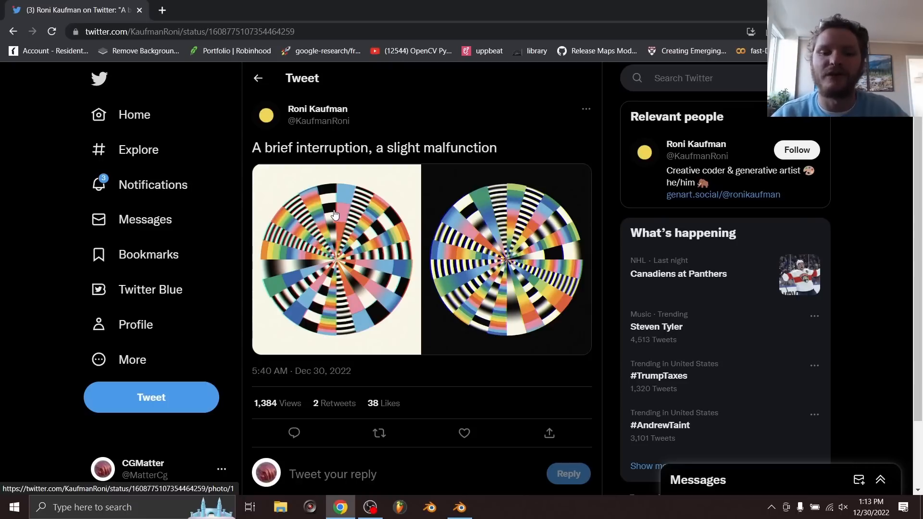
left_click(460, 507)
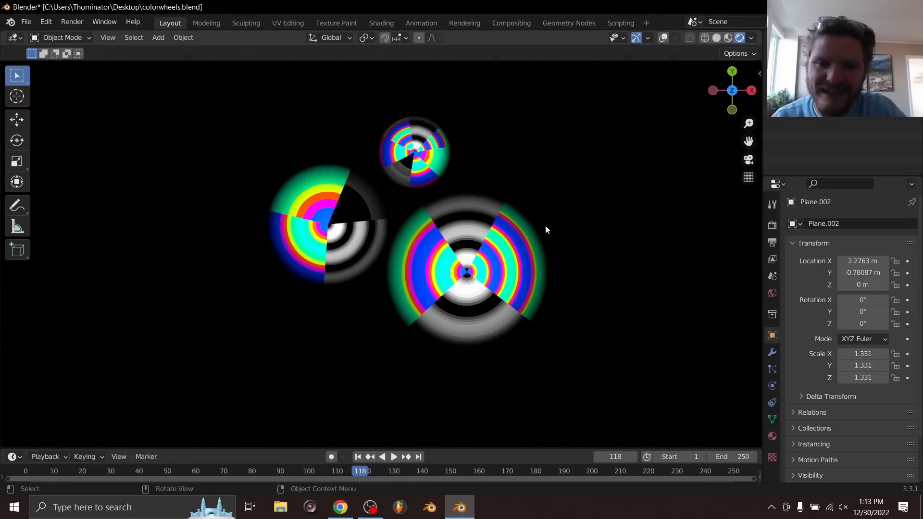
key("space")
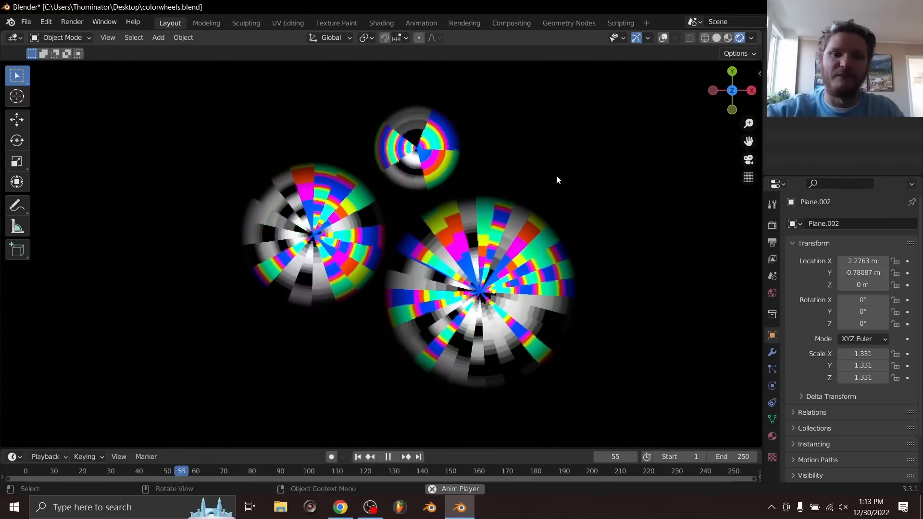
key("space")
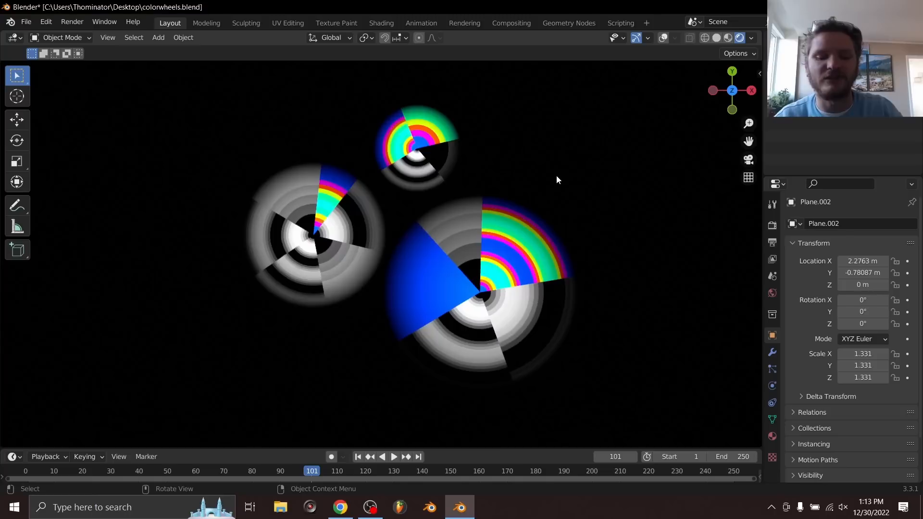
Start a new General file without saving colorwheels.blend, and make the window fullscreen.
key("ctrl+n")
left_click(465, 174)
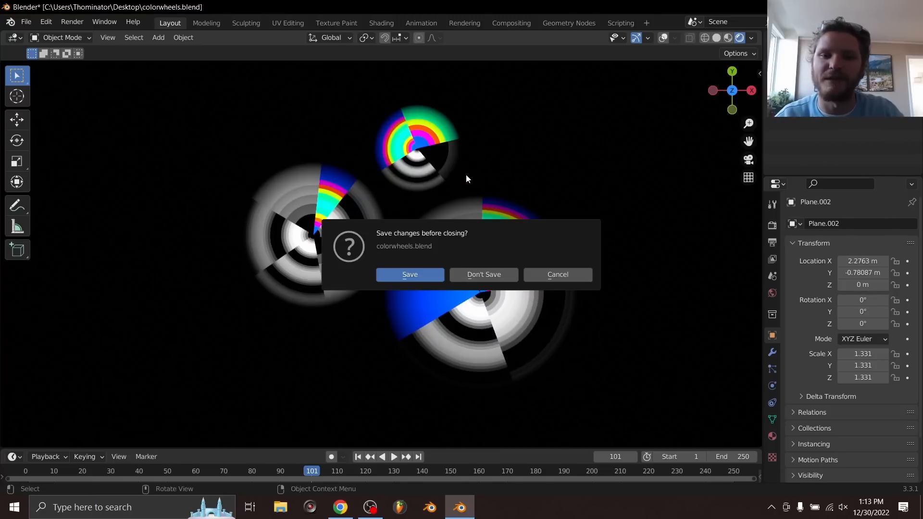
left_click(506, 276)
key("q")
left_click(353, 230)
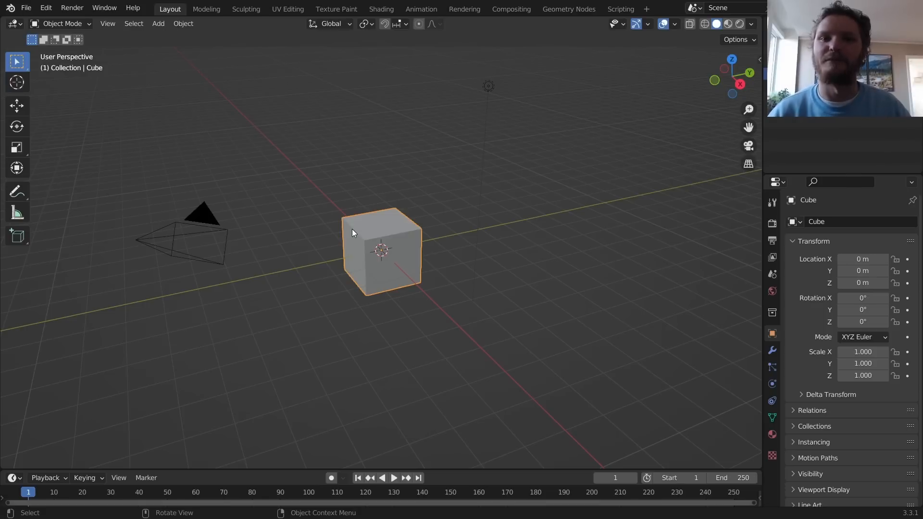
Delete all the default scene objects and add a plane at the origin.
key("a")
key("x")
left_click(387, 144)
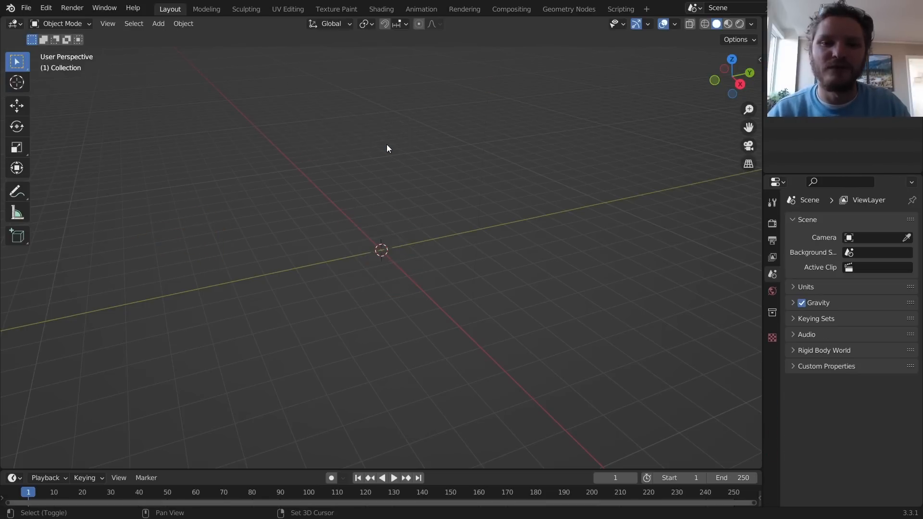
key("shift+a")
mouse_move(387, 144)
left_click(449, 145)
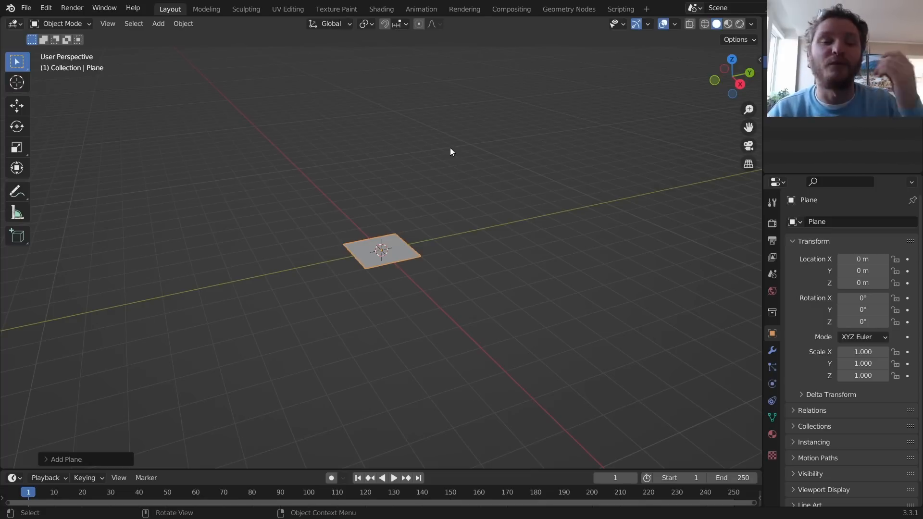
Switch to the Shading workspace, view the plane from the top, give it a new material and display it in rendered shading.
left_click(378, 10)
left_click(732, 58)
scroll(549, 228, "up", 4)
left_click(479, 303)
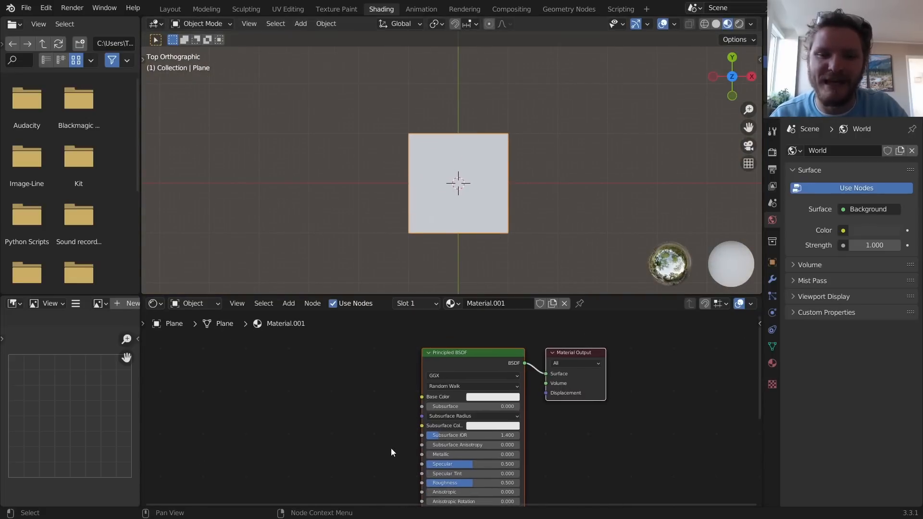
left_click(738, 25)
scroll(452, 408, "up", 2)
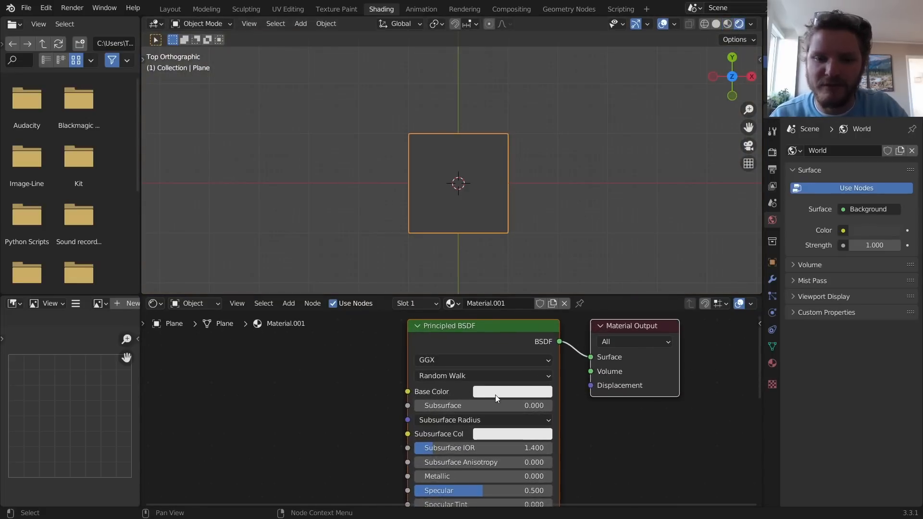
Try a yellow-green base color on the Principled BSDF, and undo the colour change.
left_click(498, 395)
left_click(499, 285)
left_click_drag(499, 285, 506, 261)
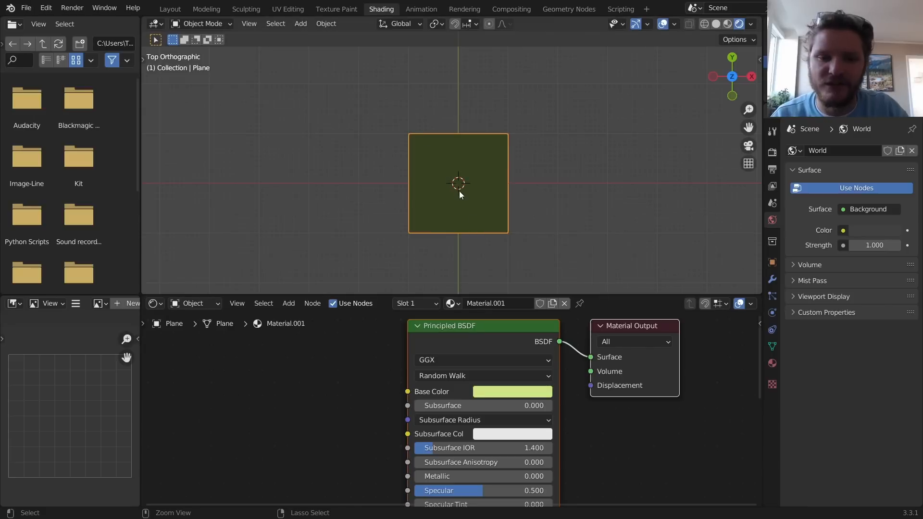
key("ctrl+z")
Delete the Principled BSDF node from the plane's material.
left_click_drag(335, 404, 500, 329)
key("x")
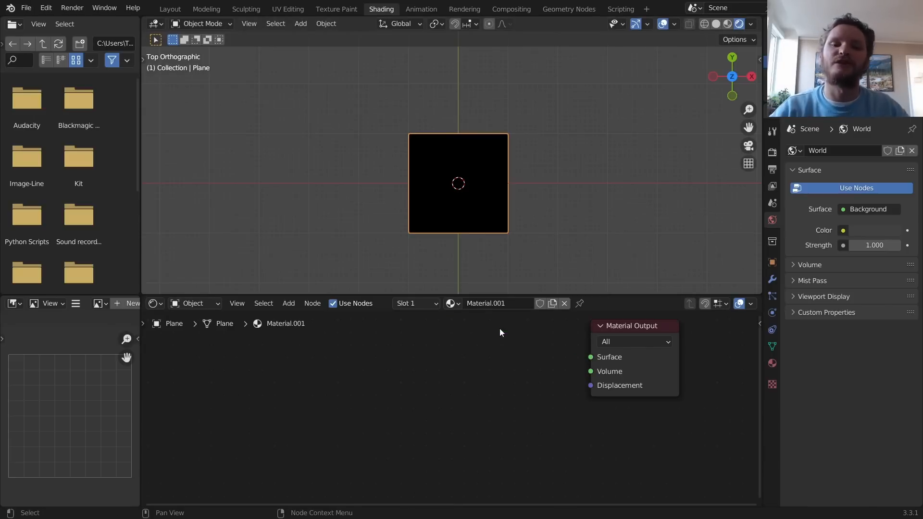
Leave fullscreen to look at the reference wheels in the browser, and return to Blender in fullscreen.
key("q")
left_click(417, 320)
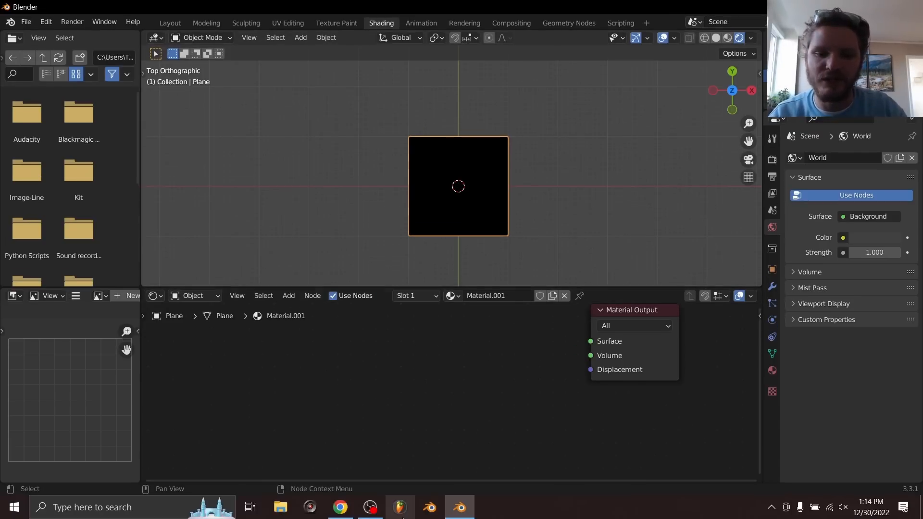
left_click(340, 507)
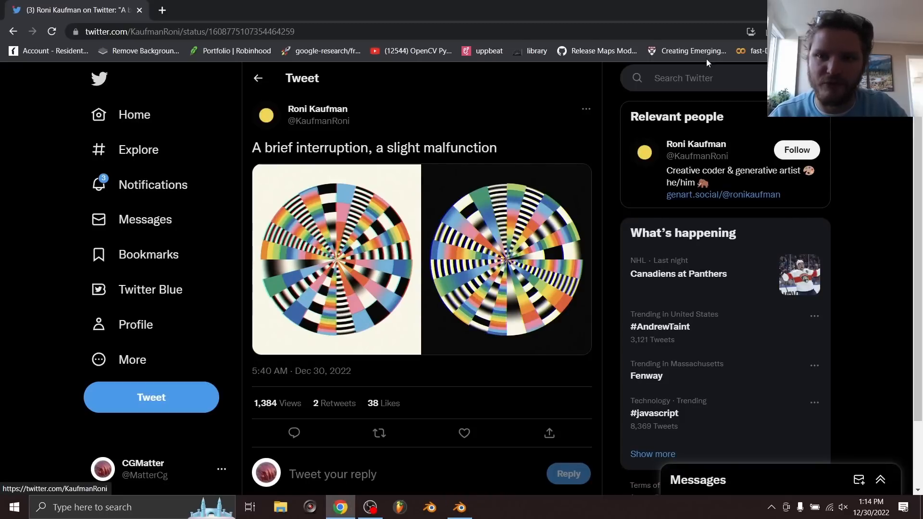
key("alt+Tab")
key("q")
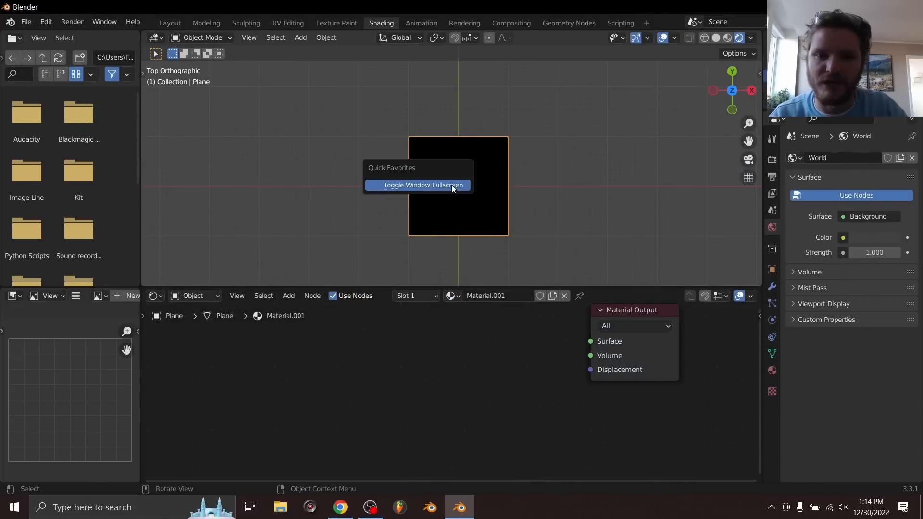
left_click(451, 184)
Add a Wave Texture node and connect its Color output to the Material Output's Surface.
scroll(543, 411, "up", 1)
middle_click_drag(512, 382, 508, 420)
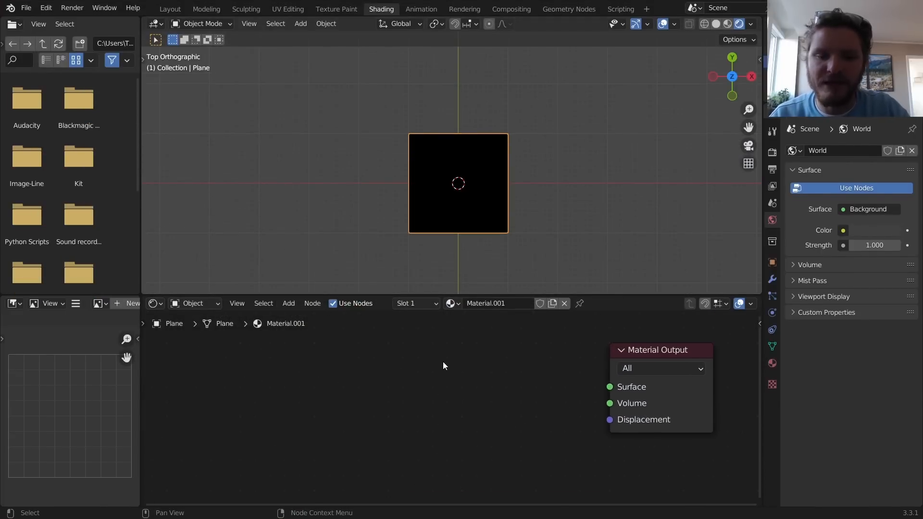
key("shift+a")
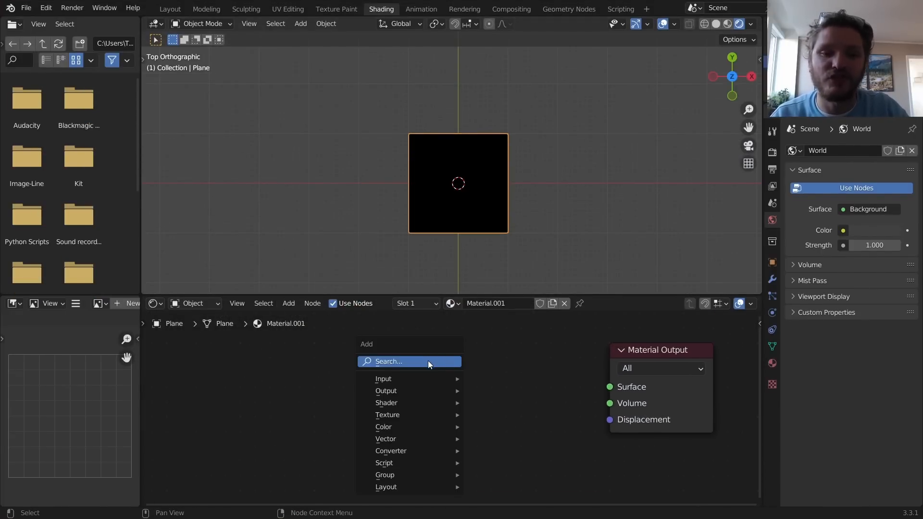
left_click(428, 361)
type("wave")
left_click(469, 390)
left_click(388, 380)
left_click(400, 370, "ctrl+shift")
scroll(491, 214, "up", 2)
scroll(492, 209, "up", 2)
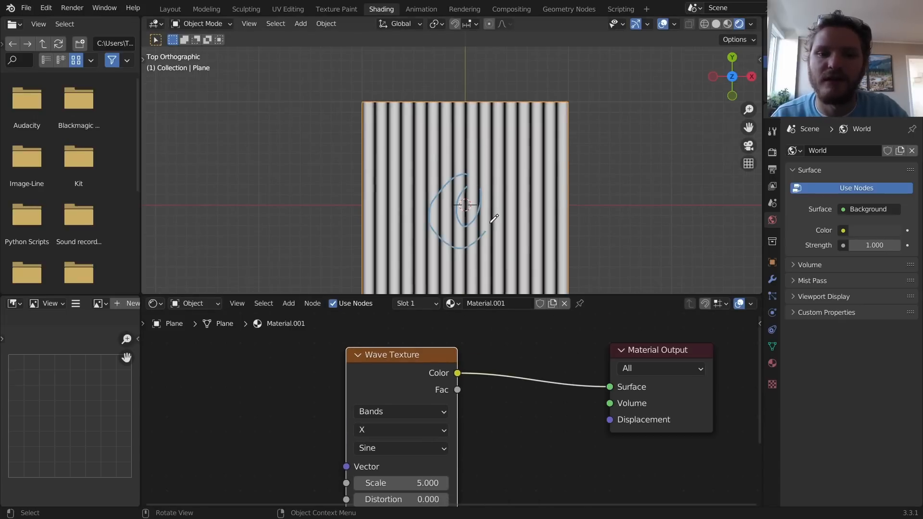
Set the Wave Texture's type to Rings and its rings direction to Z.
middle_click_drag(404, 441, 412, 404)
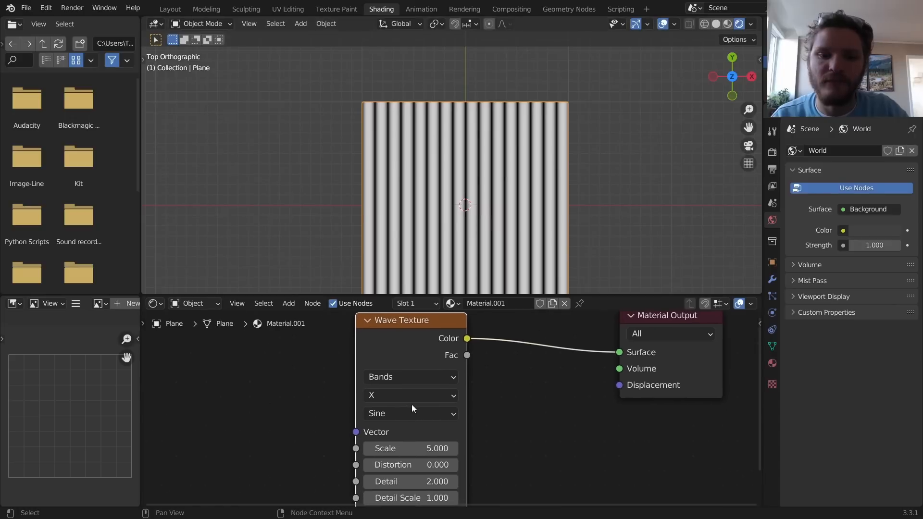
left_click(400, 377)
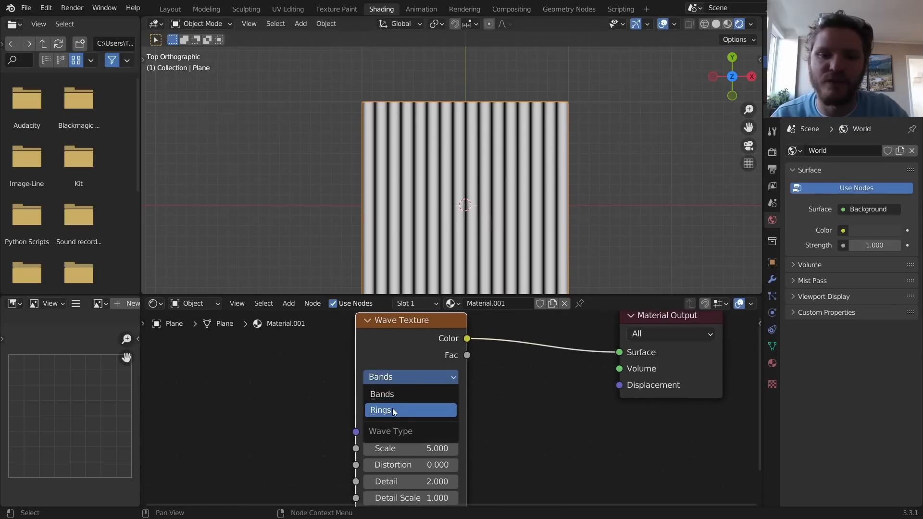
left_click(392, 408)
middle_click_drag(494, 224, 493, 175, "shift")
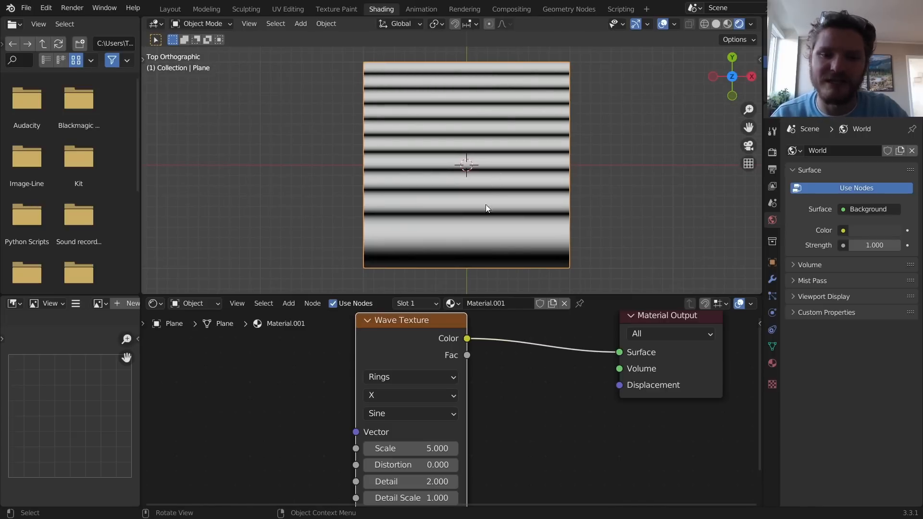
left_click(388, 396)
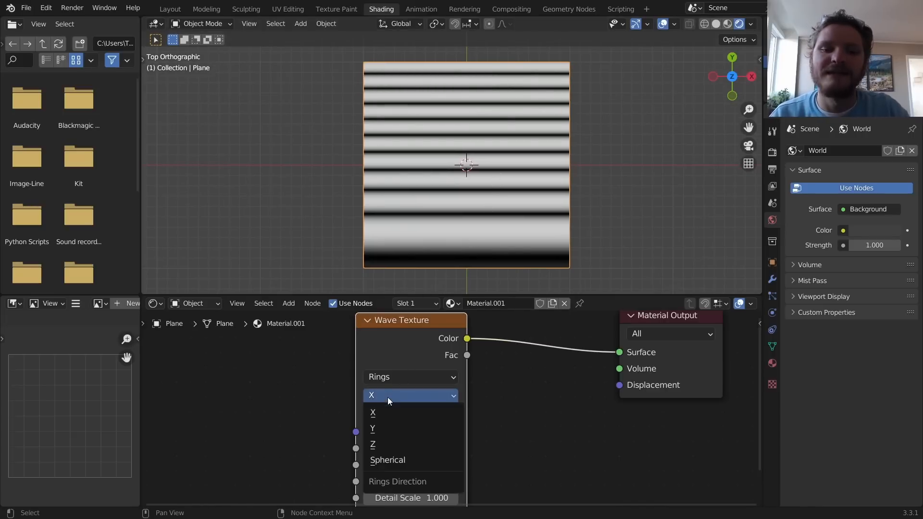
left_click(377, 445)
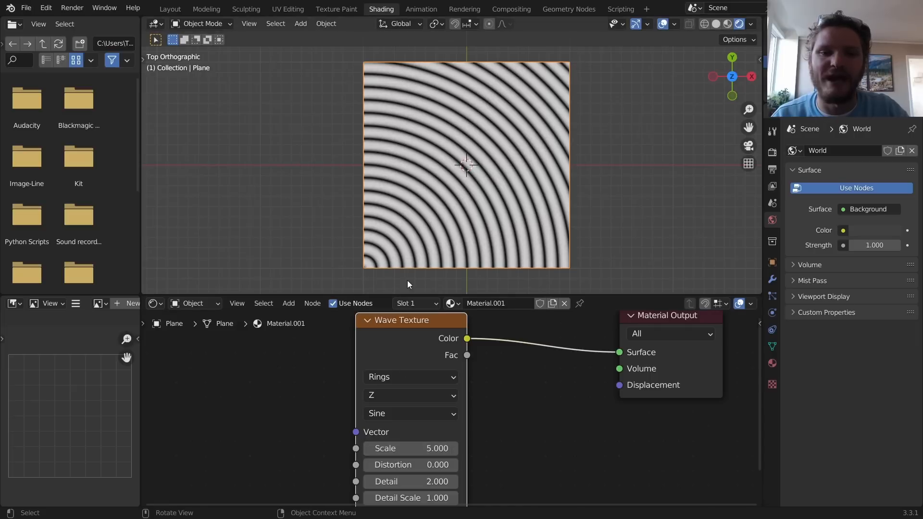
left_click_drag(356, 432, 200, 401)
type("obje")
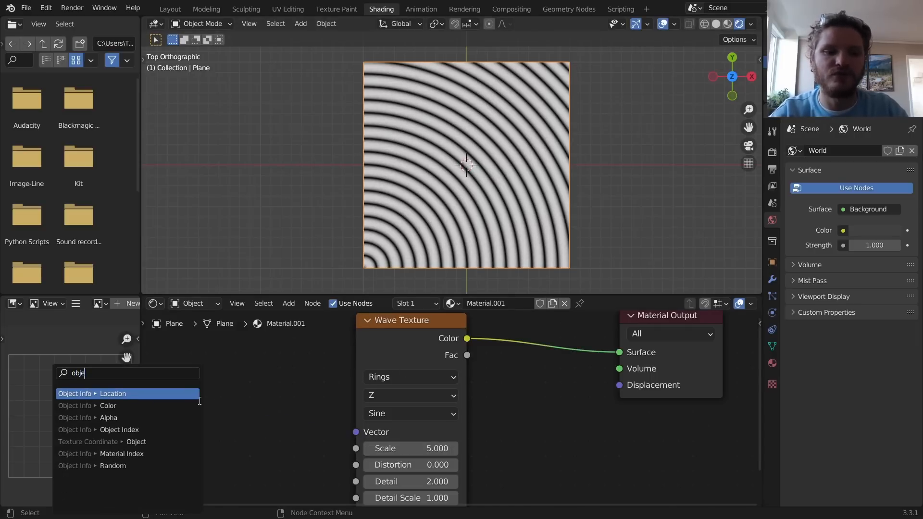
key("Return")
left_click(230, 377)
key("ctrl+z")
Add a Texture Coordinate node and connect its Object output to the Wave Texture's Vector input.
left_click_drag(356, 432, 256, 412)
type("texco")
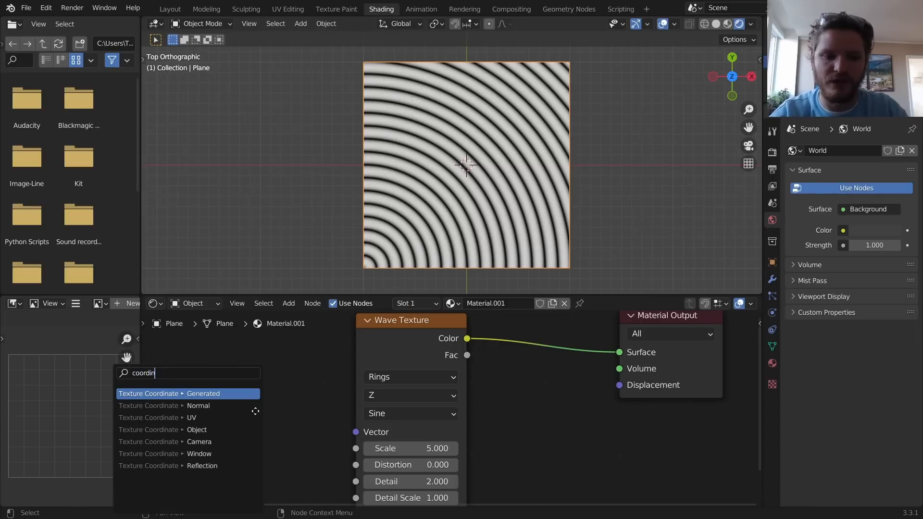
key("Return")
left_click(243, 390)
left_click_drag(242, 445, 355, 432)
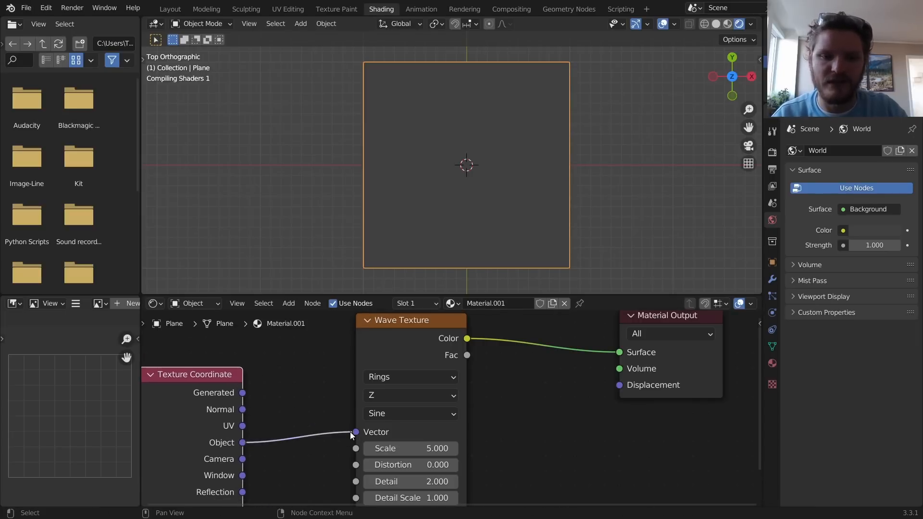
Preview the Generated and Object coordinates on the plane, and restore the Wave Texture preview.
left_click(197, 382, "ctrl+shift")
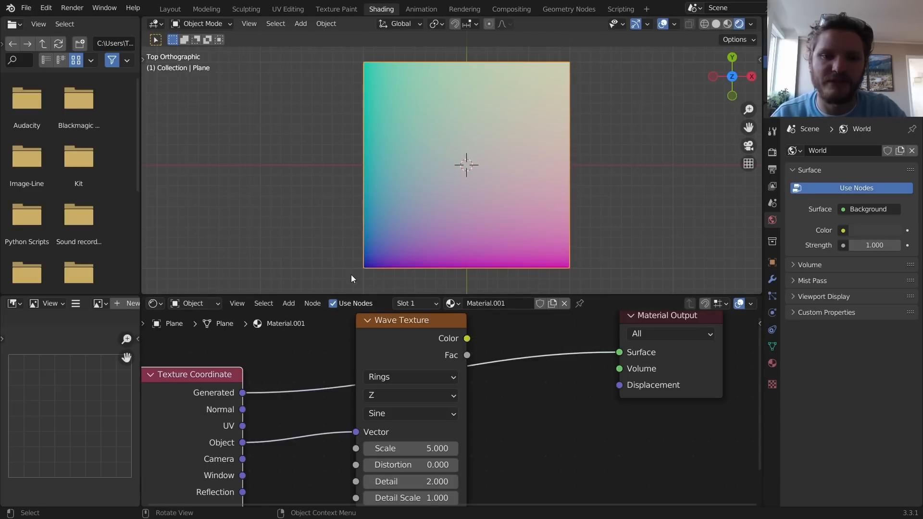
left_click(216, 408, "ctrl+shift")
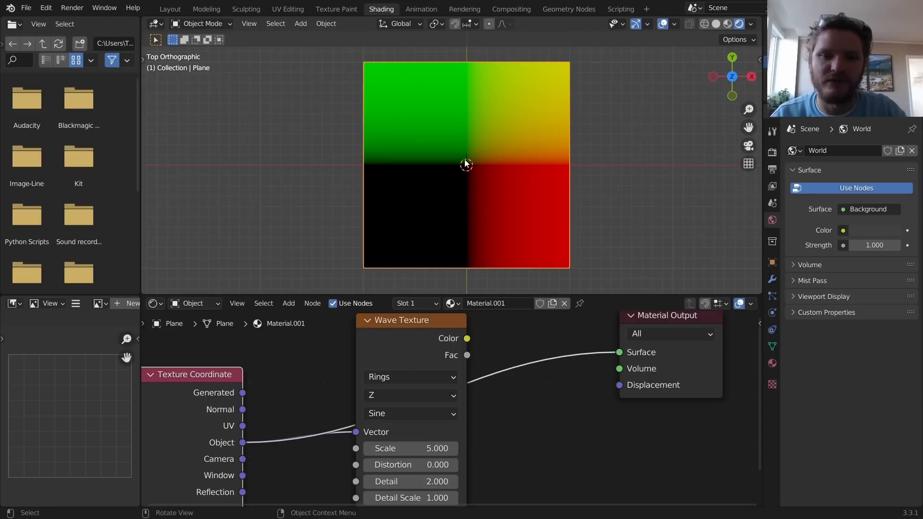
left_click(429, 337, "ctrl+shift")
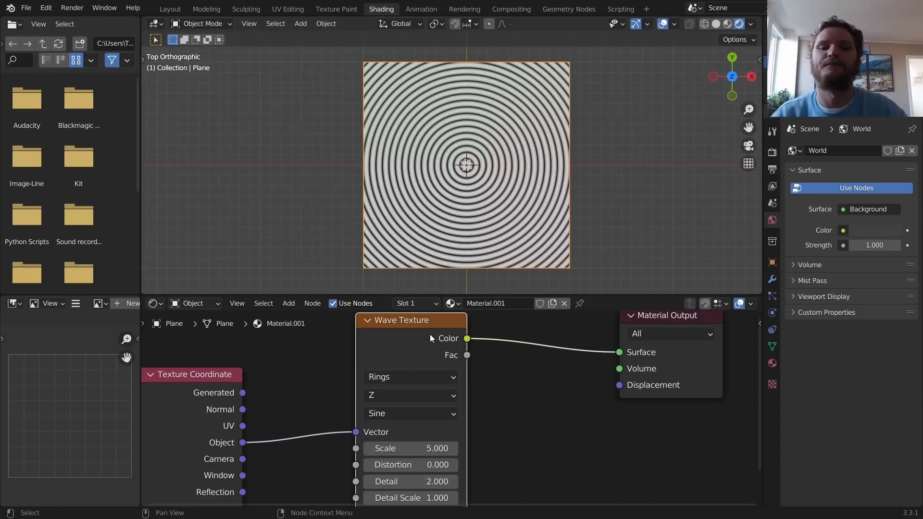
Try shifting the Wave Texture's phase offset, and reset it to 0.
middle_click_drag(423, 481, 434, 394)
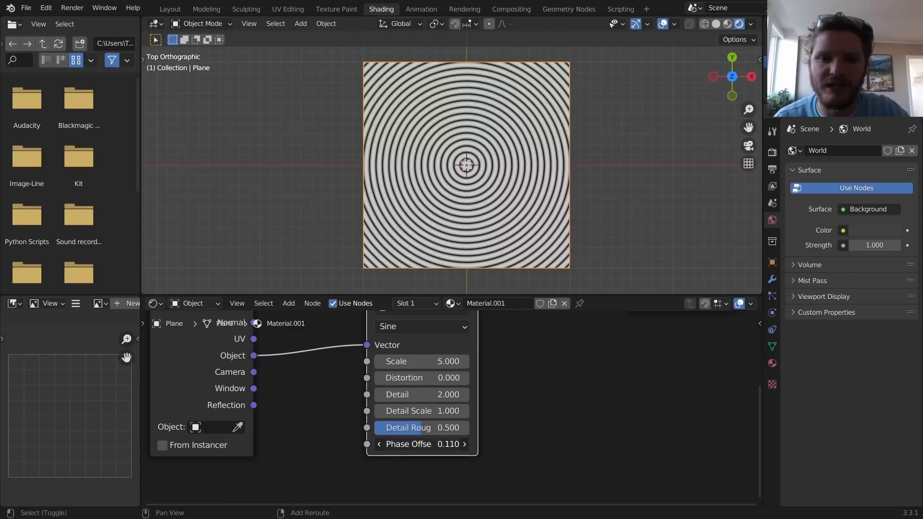
left_click_drag(409, 445, 419, 448)
key("BackSpace")
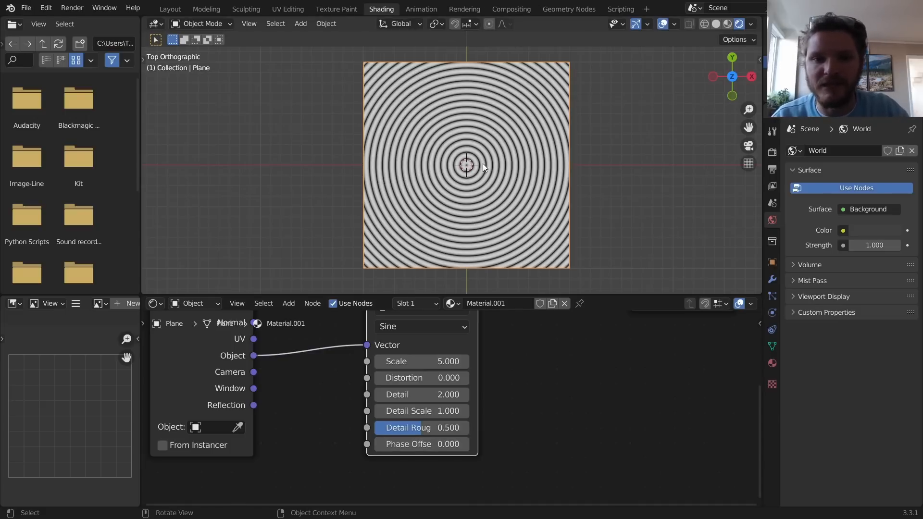
Sketch two temporary annotation lines from the ring centre past the plane's upper edge to mark out a wedge.
key("d")
left_click_drag(472, 160, 491, 52)
left_click_drag(471, 160, 460, 50)
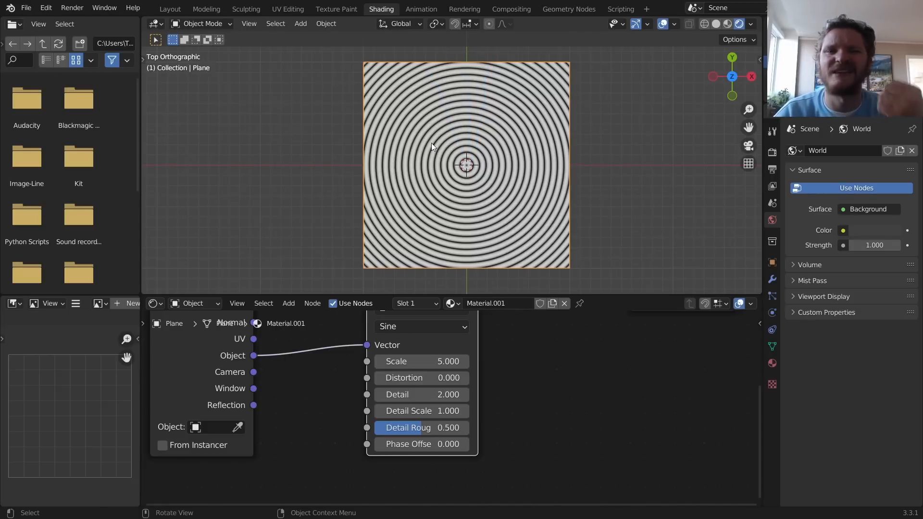
Add a Gradient Texture node below the Texture Coordinate node and set its type to Radial.
scroll(413, 373, "down", 7)
mouse_move(395, 355)
middle_mouse_down()
mouse_move(442, 500)
mouse_move(404, 345)
middle_mouse_up()
key("shift+a")
left_click(406, 353)
type("grad")
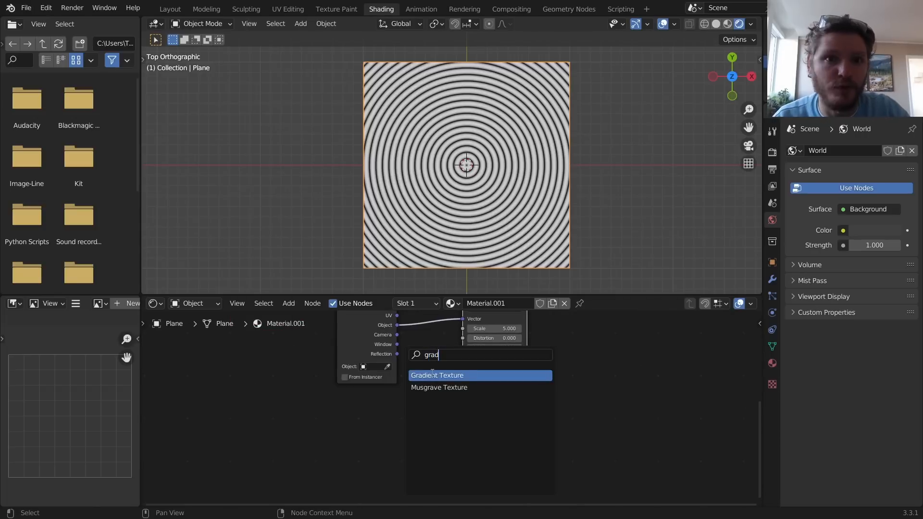
left_click(432, 375)
left_click(371, 408)
left_click(383, 383)
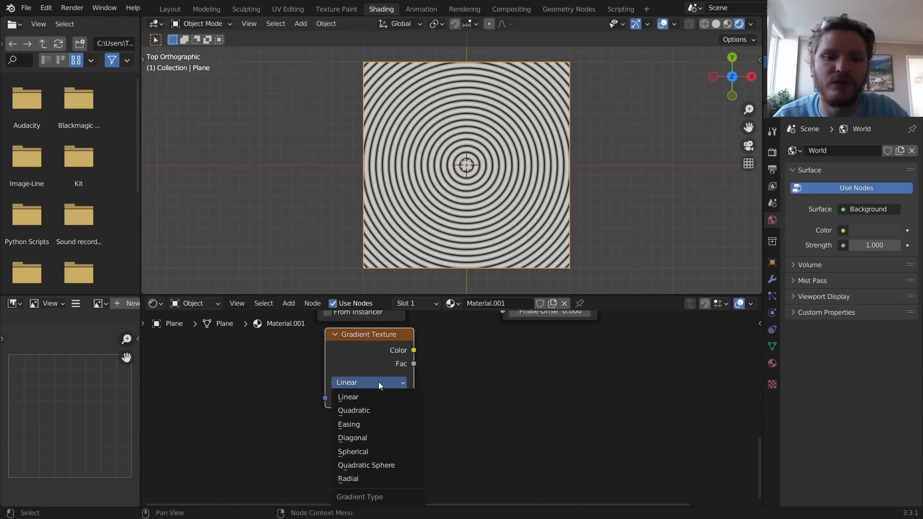
left_click(361, 480)
Connect the Texture Coordinate's Object output to the Gradient Texture's Vector input and preview the gradient on the plane.
middle_click_drag(369, 337, 461, 426)
scroll(461, 427, "down", 1)
left_click_drag(437, 377, 255, 391)
left_click_drag(311, 353, 424, 475)
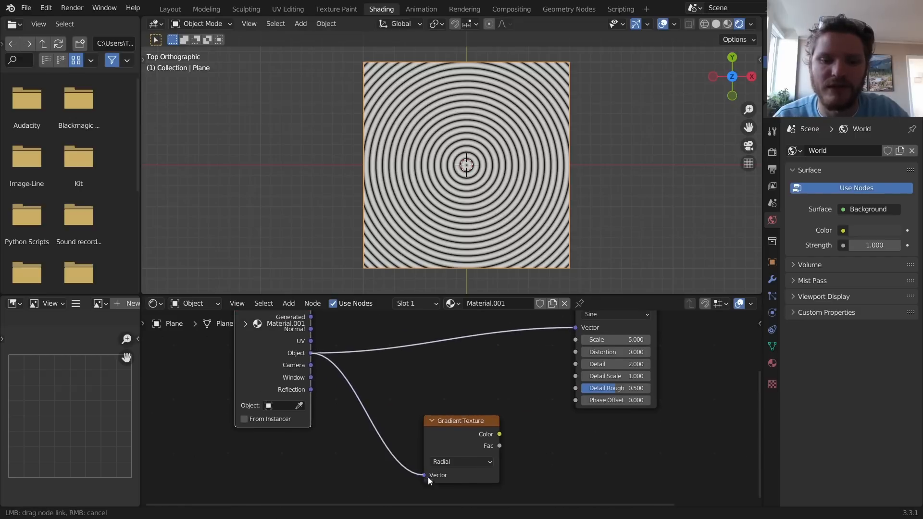
left_click(448, 432, "ctrl+shift")
Sketch a temporary annotation arrow circling the plane's centre to show the gradient's sweep, and undo it.
mouse_move(423, 168)
left_mouse_down()
mouse_move(476, 233)
mouse_move(530, 174)
mouse_move(453, 132)
mouse_move(438, 161)
mouse_move(453, 161)
left_mouse_up()
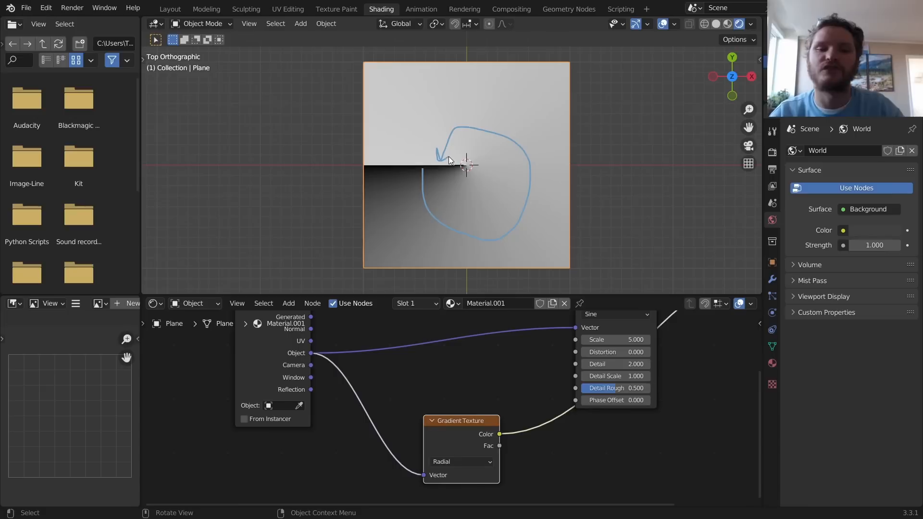
key("ctrl+z")
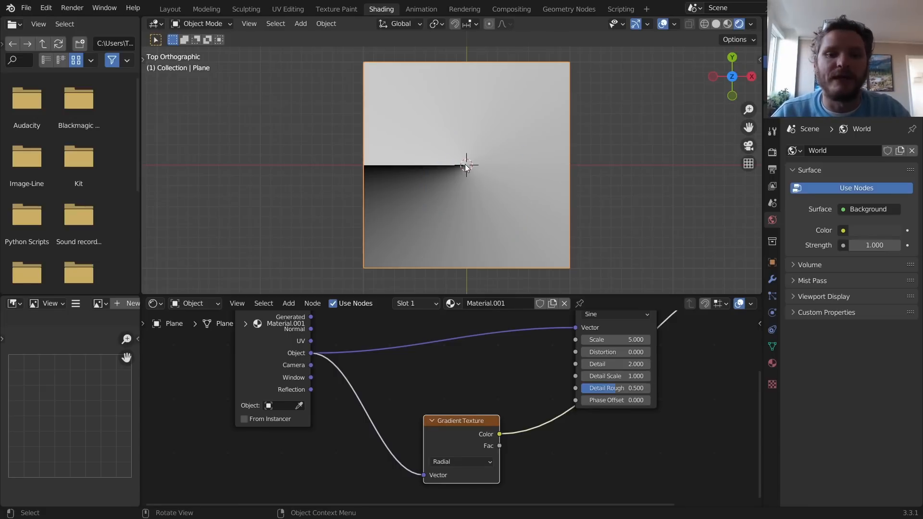
Try driving the Wave Texture's Scale with the radial gradient's Color, preview the result, and return to the gradient preview.
key("g")
left_click(456, 423)
middle_click_drag(455, 422, 346, 433)
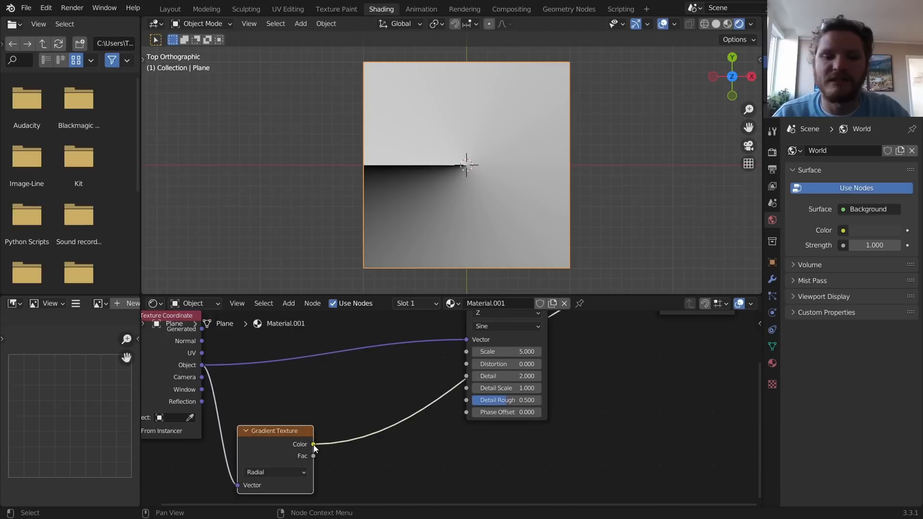
left_click_drag(311, 443, 466, 351)
middle_click_drag(494, 362, 423, 435)
left_click(445, 339, "ctrl+shift")
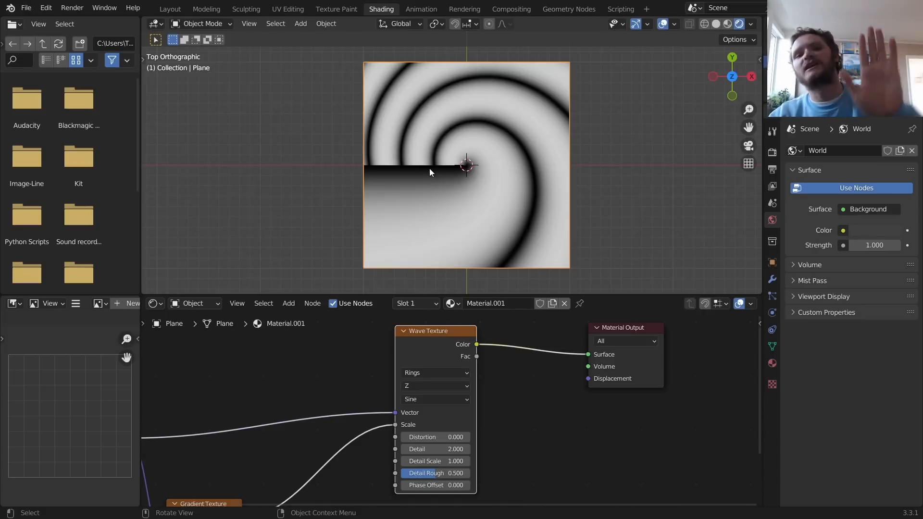
left_click(331, 393, "ctrl+shift")
key("ctrl+z")
Insert a Math node on the link leaving the Gradient Texture's Color output.
middle_click_drag(286, 429, 437, 477)
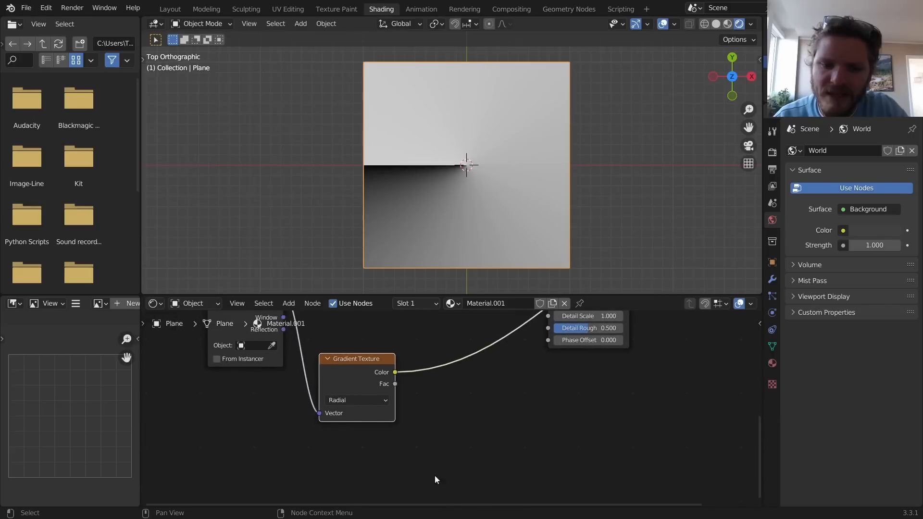
left_click_drag(355, 368, 337, 442)
key("shift+a")
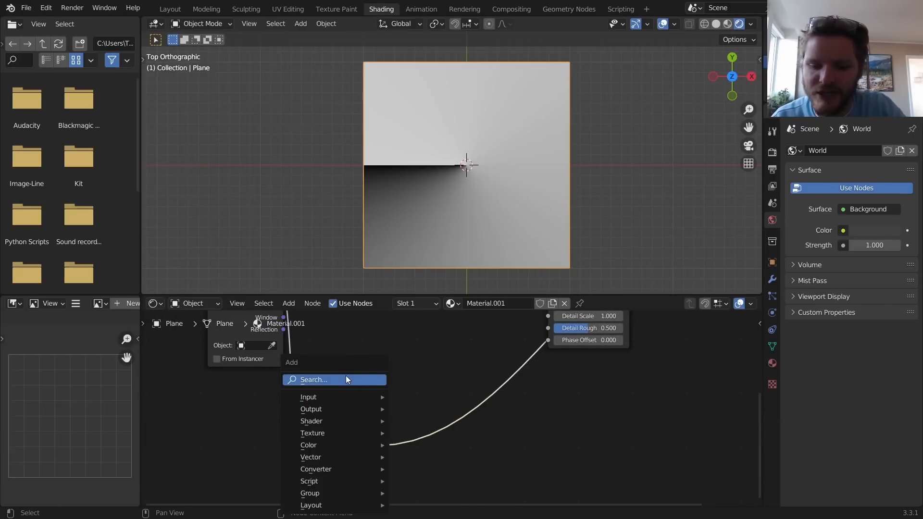
left_click(346, 377)
type("mat")
left_click(375, 398)
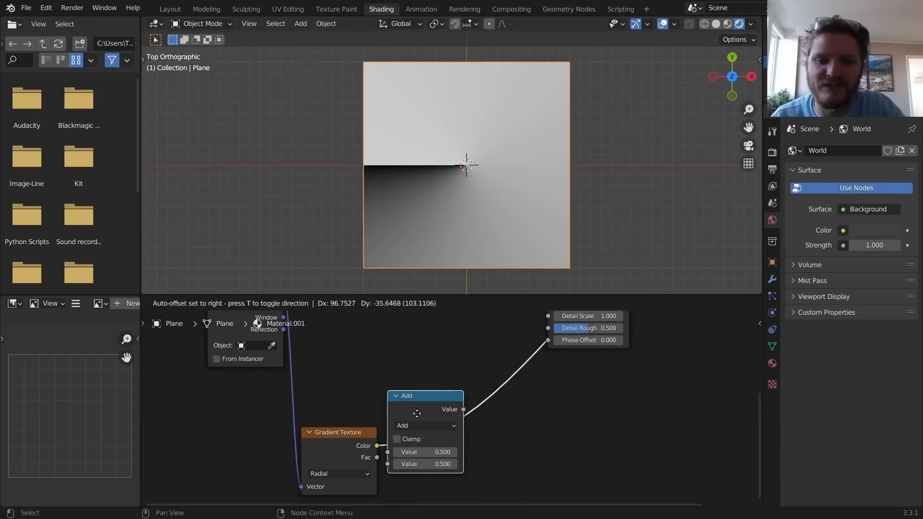
left_click(449, 428)
Change the Math node's operation to Snap and set its Increment to 0.1.
left_click(449, 427)
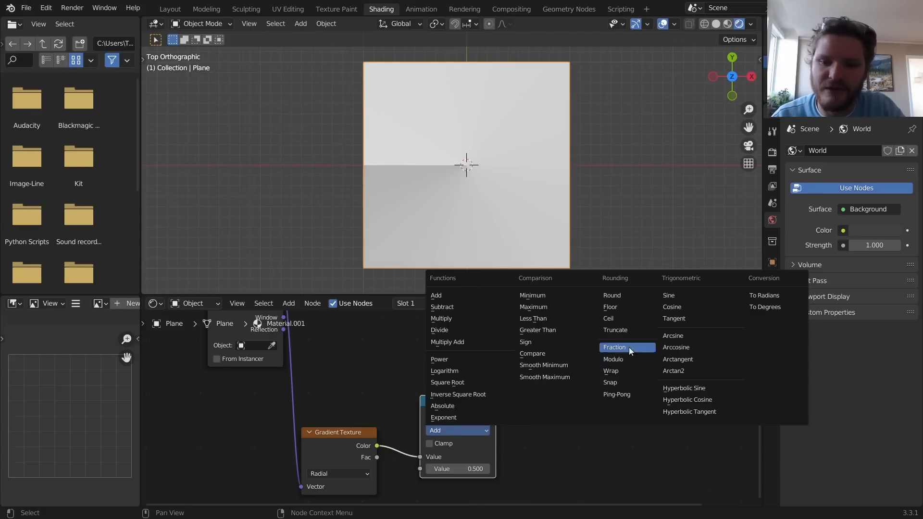
left_click(617, 382)
left_click(459, 469)
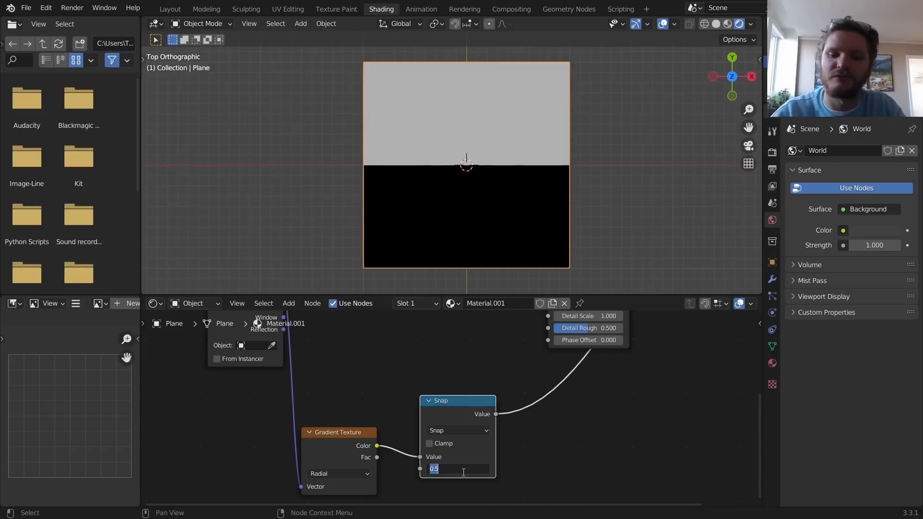
type("0.1")
key("Return")
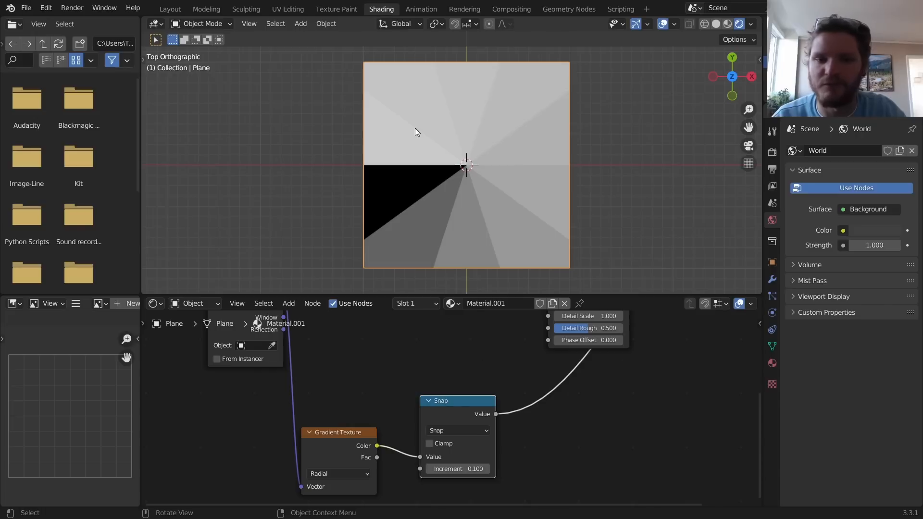
Try a Snap Increment of 1/20, and undo the change.
left_click(467, 473)
type("1/20")
key("Return")
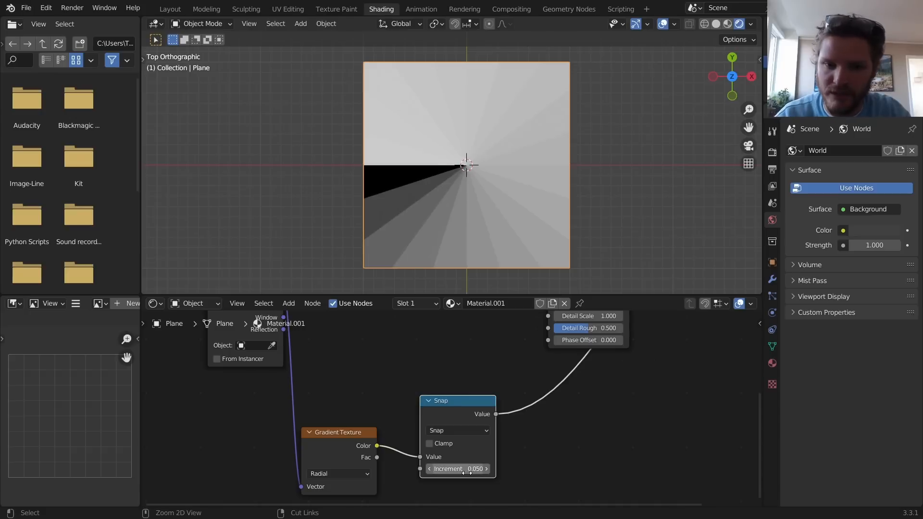
key("ctrl+z")
Try driving the Wave Texture's Scale with the Snap output, preview the rings, and return to the Snap preview.
middle_click_drag(496, 419, 468, 445)
left_click_drag(466, 443, 519, 405)
left_click(556, 333, "ctrl+shift")
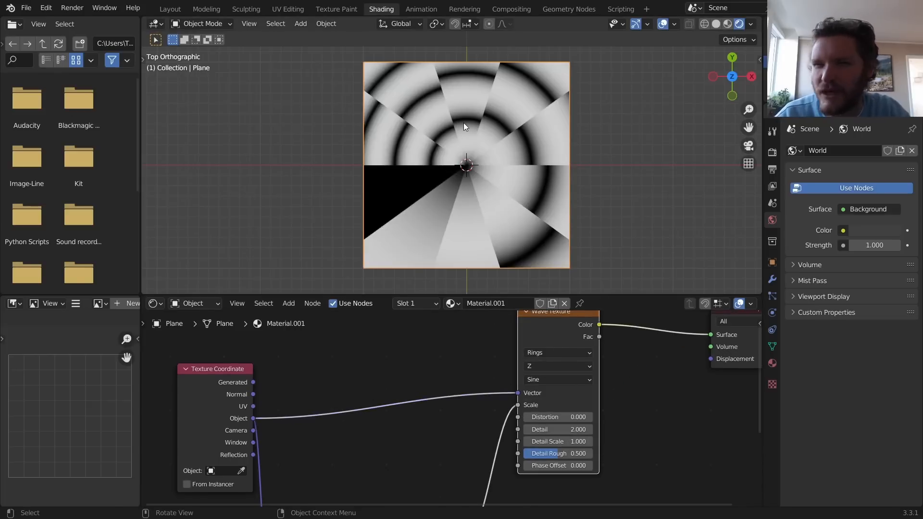
key("ctrl+z")
left_click(506, 358)
Insert a White Noise Texture node after the Snap node and preview its Value output on the plane.
middle_click_drag(496, 423, 507, 315)
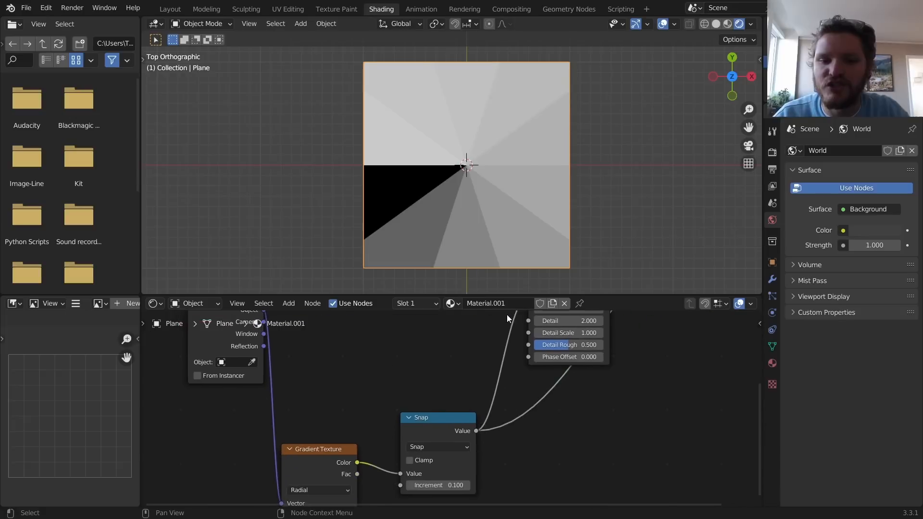
key("shift+a")
left_click(486, 384)
type("w")
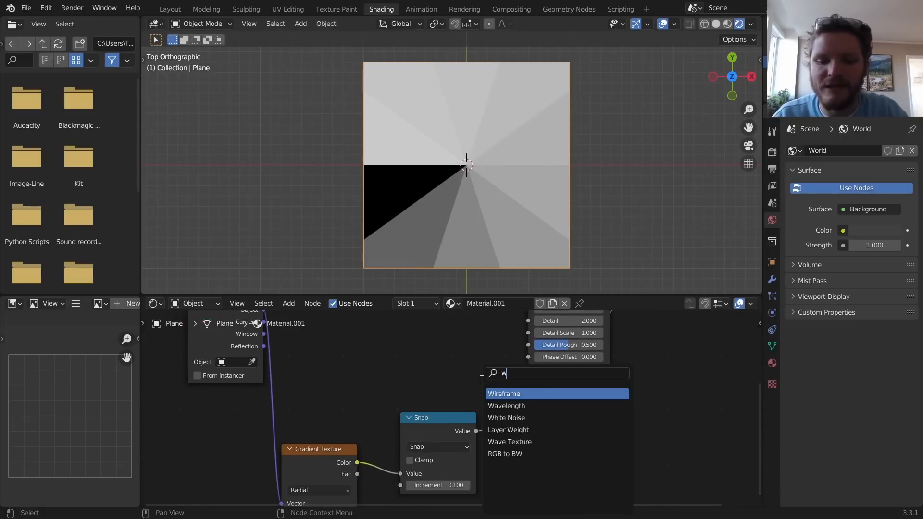
type("h")
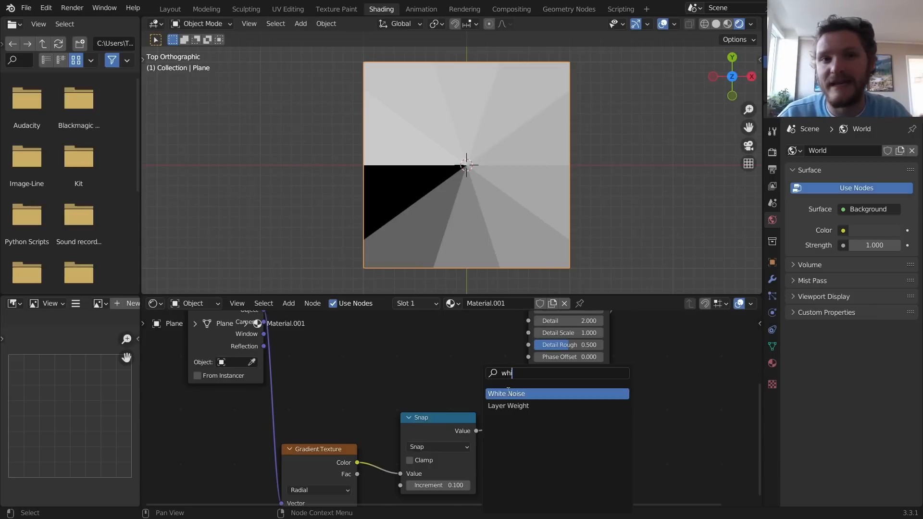
type("i")
left_click(508, 393)
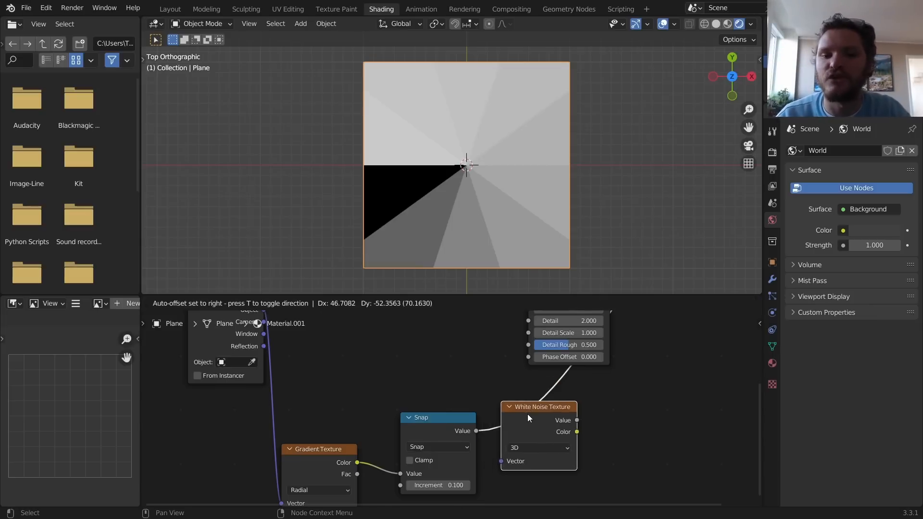
left_click(527, 414)
left_click(568, 414, "ctrl+shift")
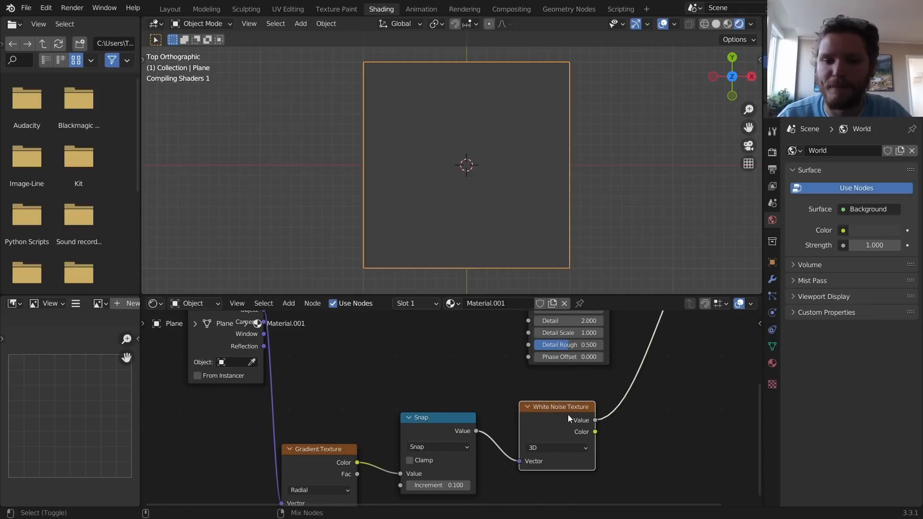
Insert a Map Range node after the White Noise Texture's Value output and set its To Max to 4.
middle_click_drag(580, 353, 405, 351)
key("shift+a")
type("map")
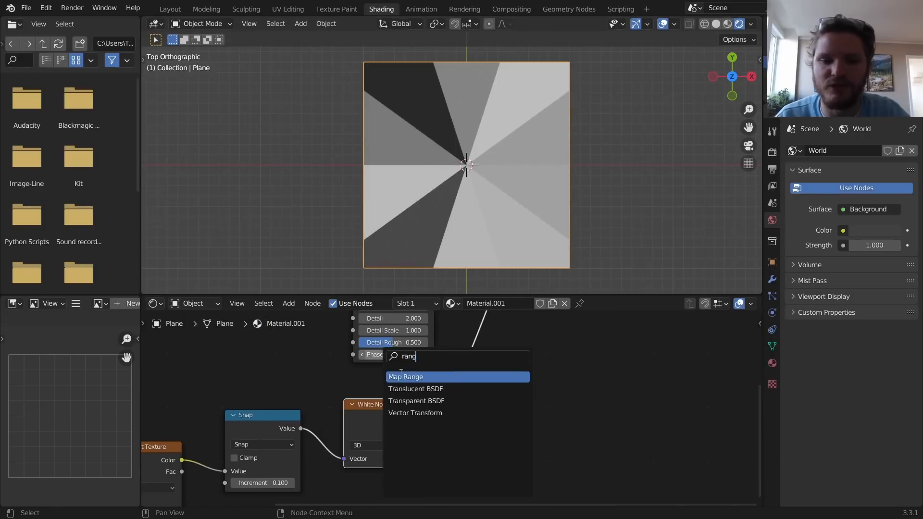
key("Return")
left_click(474, 368)
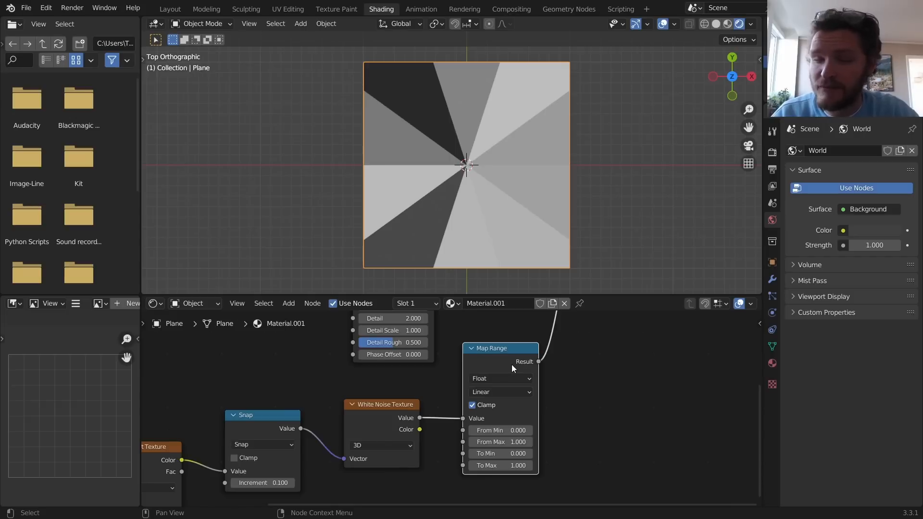
middle_click_drag(546, 389, 537, 366)
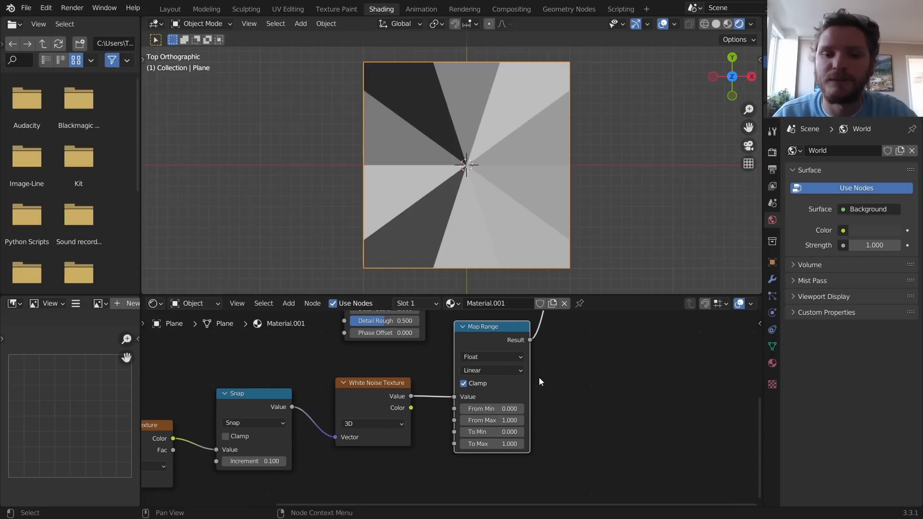
left_click(505, 442)
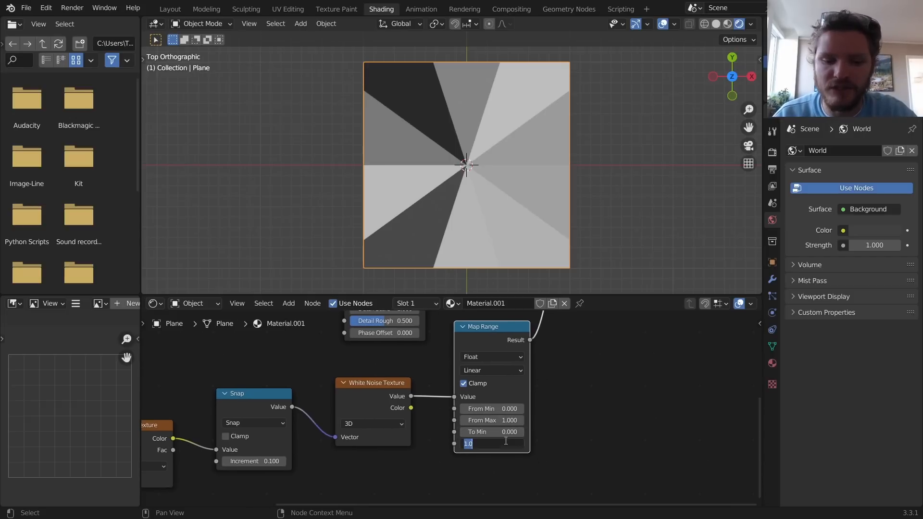
type("4")
key("Return")
Preview the Wave Texture on the plane and connect the Map Range's Result to its Scale input.
middle_click_drag(529, 363, 546, 461)
middle_click_drag(452, 381, 474, 444)
left_click(426, 350, "ctrl+shift")
left_click_drag(431, 434, 398, 434)
right_click(398, 434)
middle_click_drag(516, 431, 512, 398)
scroll(512, 398, "down", 2)
left_click_drag(533, 441, 401, 390)
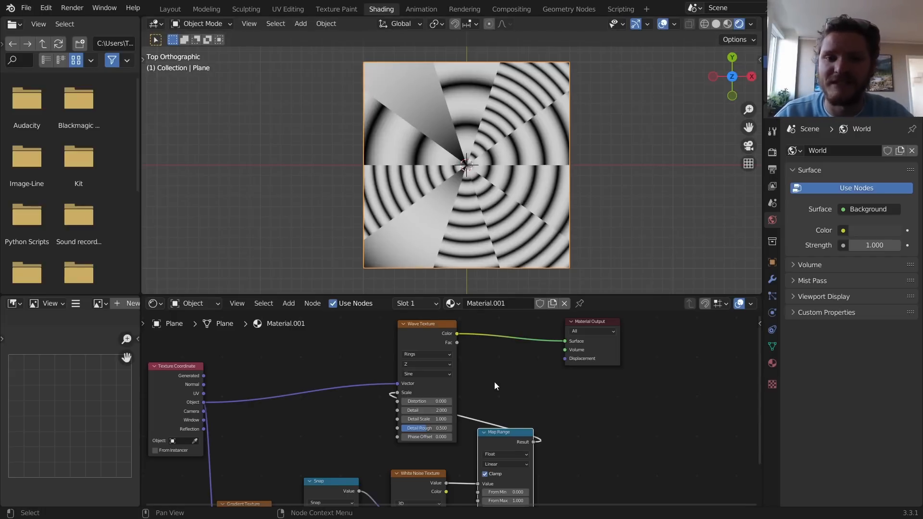
Try a To Min of 0.2 on the Map Range node, and settle on 0.3.
middle_click_drag(483, 476, 451, 406)
scroll(449, 407, "up", 4)
left_click(489, 451)
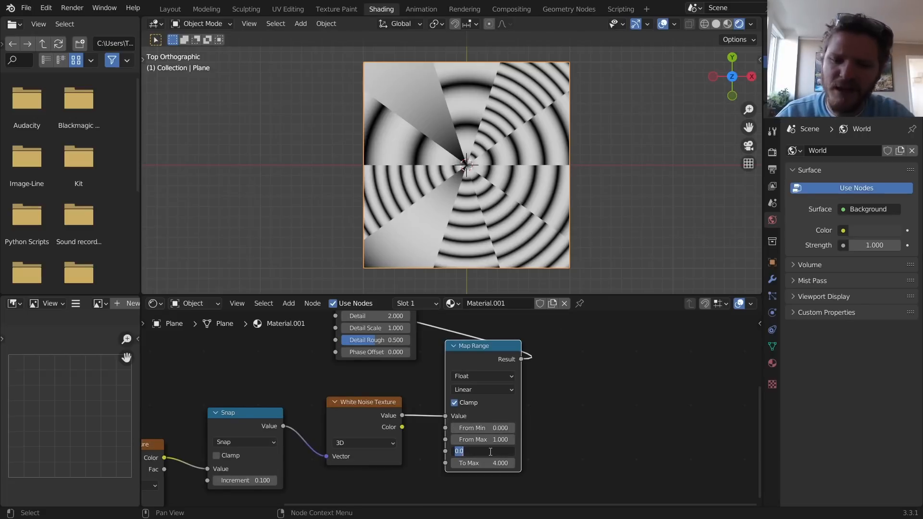
type("0.2")
key("Return")
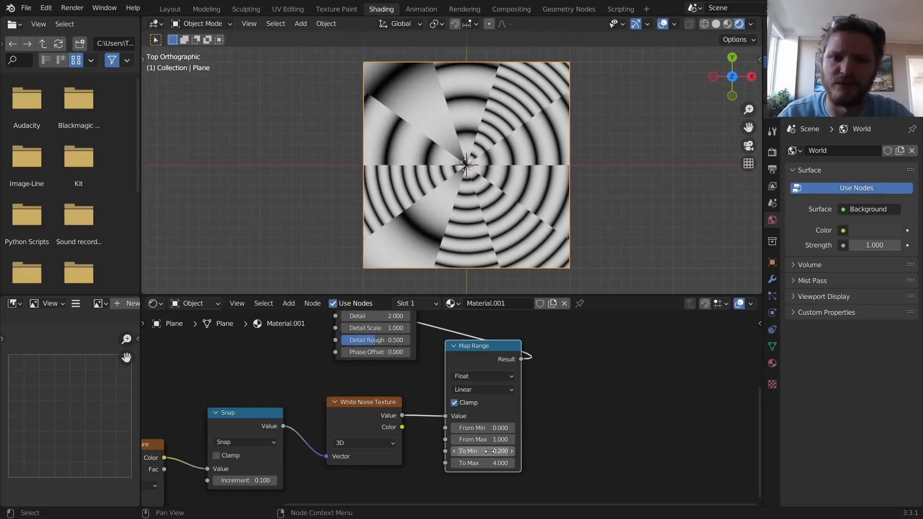
left_click(478, 450)
type(".3")
key("Return")
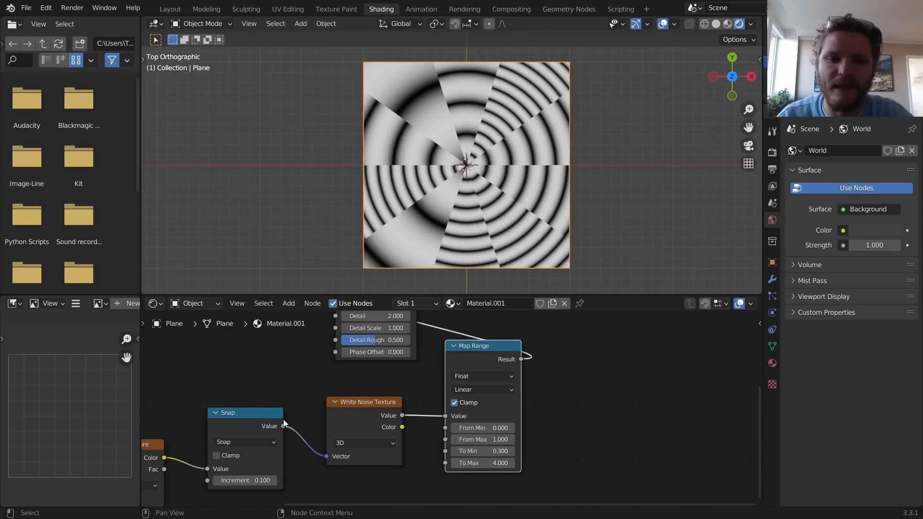
Duplicate the Snap node, place the copy below the Gradient Texture, and change its operation to Divide.
middle_click_drag(295, 414, 418, 343)
left_click(353, 352)
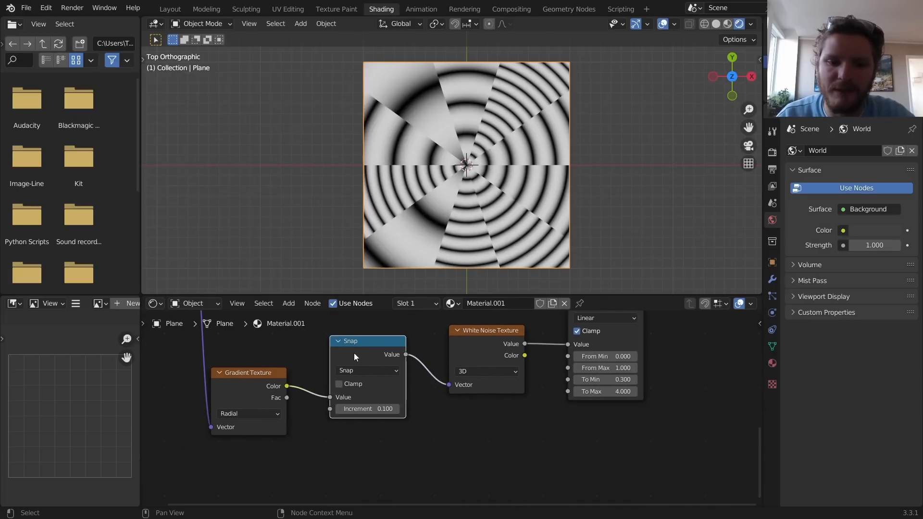
key("shift+d")
left_click(278, 443)
left_click(288, 425)
left_click(279, 325)
Set the Divide node to 1 divided by 20 and connect its Value output to the Snap node's Increment.
left_click(307, 464)
type("20")
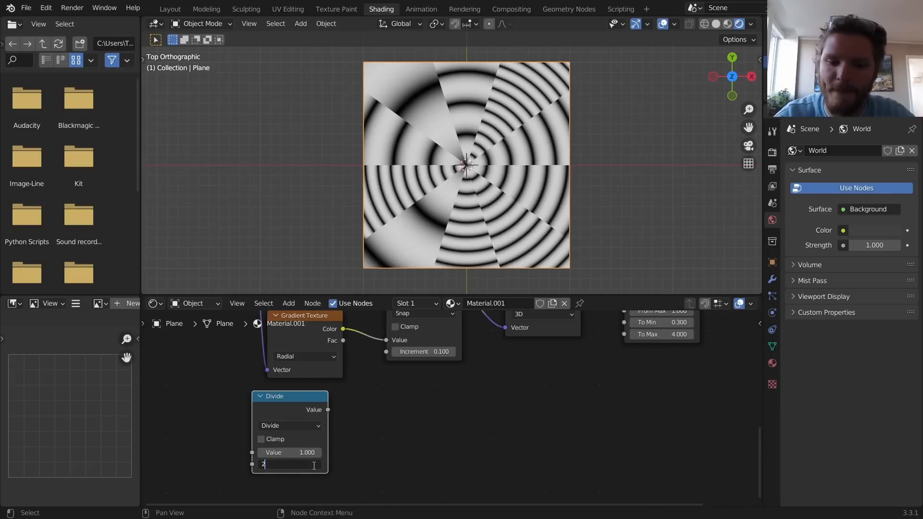
key("Return")
left_click_drag(328, 410, 386, 352)
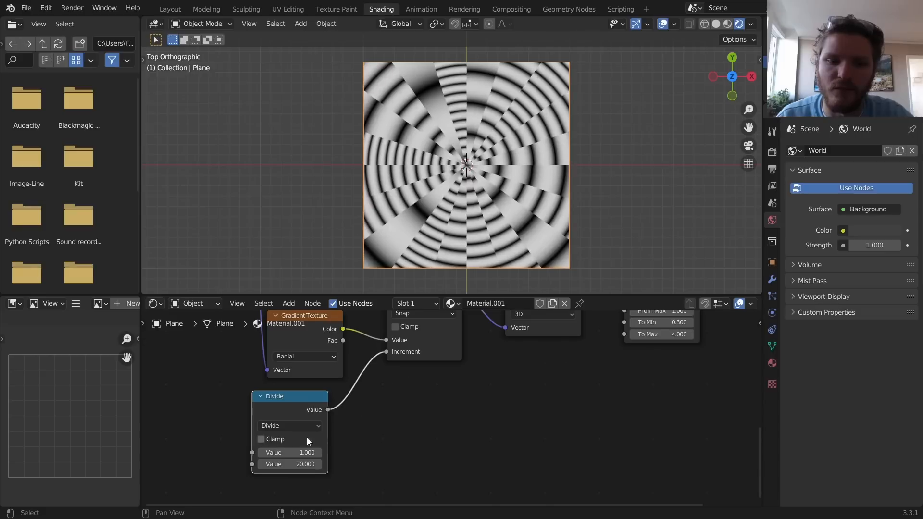
Try raising the Divide node's divisor to about 34.6 for more segments, and undo the change.
left_click_drag(283, 463, 308, 463)
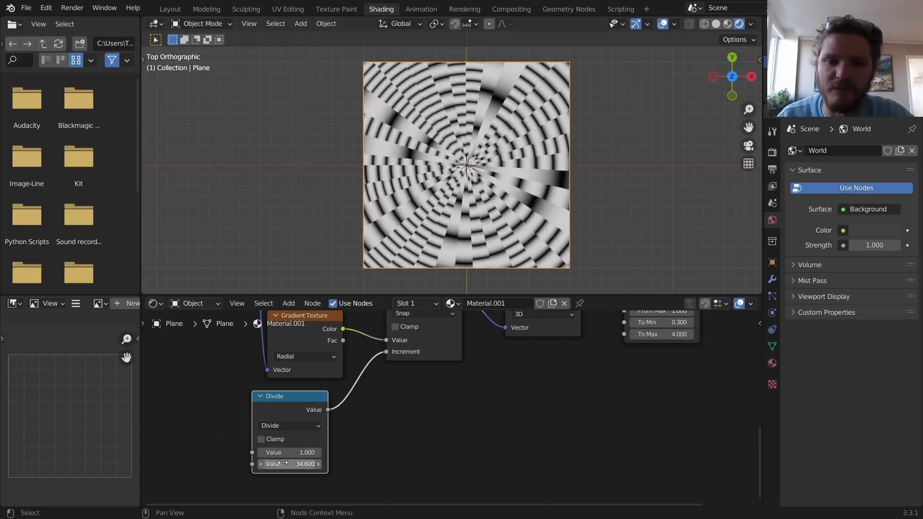
key("ctrl+z")
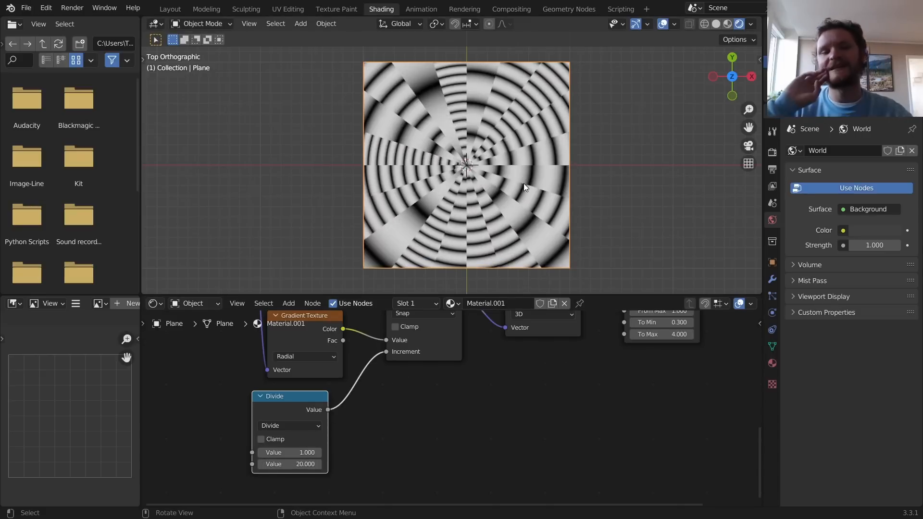
key("q")
Move the Material Output node farther away and insert a ColorRamp between it and the Wave Texture's Color output.
middle_click_drag(623, 355, 409, 471)
middle_click_drag(484, 366, 426, 489)
middle_click_drag(524, 341, 417, 390)
left_click_drag(417, 391, 649, 418)
key("shift+a")
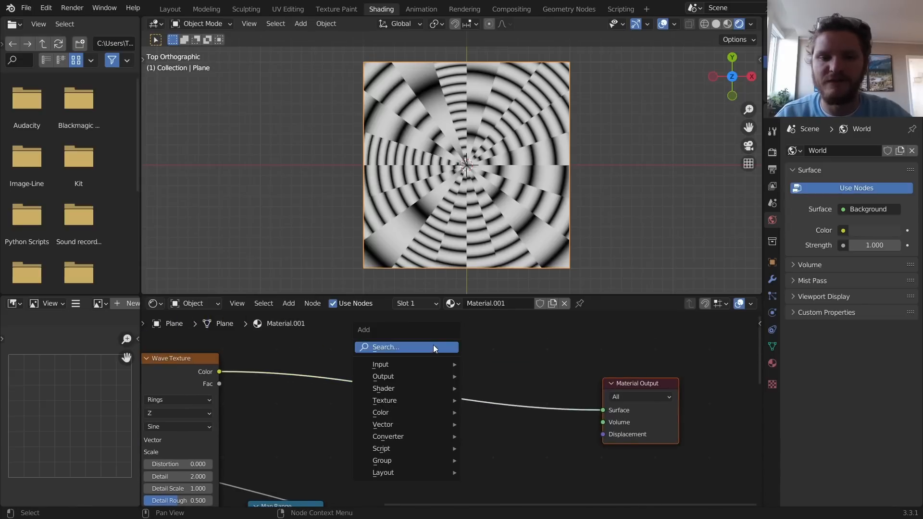
left_click(436, 347)
type("colo")
key("Return")
left_click(298, 379)
Sharpen the stripes by moving the ColorRamp's black stop near the middle and its white stop to 0.71.
left_click_drag(346, 419, 451, 418)
left_click(299, 420)
left_click_drag(344, 416, 288, 416)
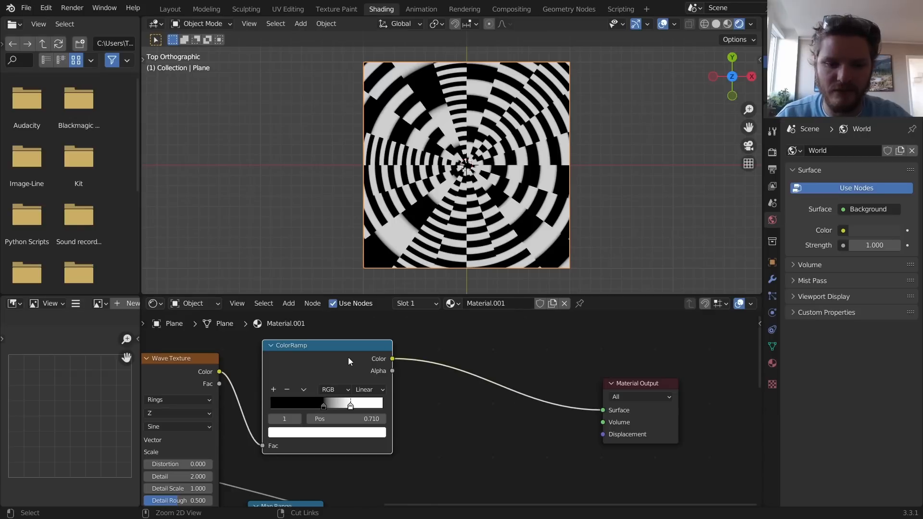
Delete the ColorRamp node while keeping the Wave Texture's Color connected to the Material Output's Surface.
key("ctrl+x")
middle_click_drag(305, 408, 362, 386)
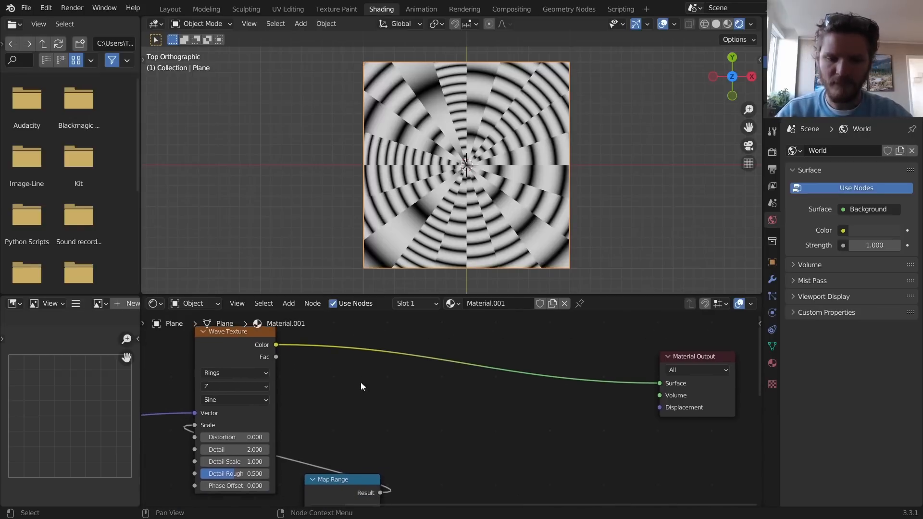
Switch to Chrome to examine the reference artwork's stripes and colours in the tweet, and return to Blender.
key("alt+F11")
left_click(373, 509)
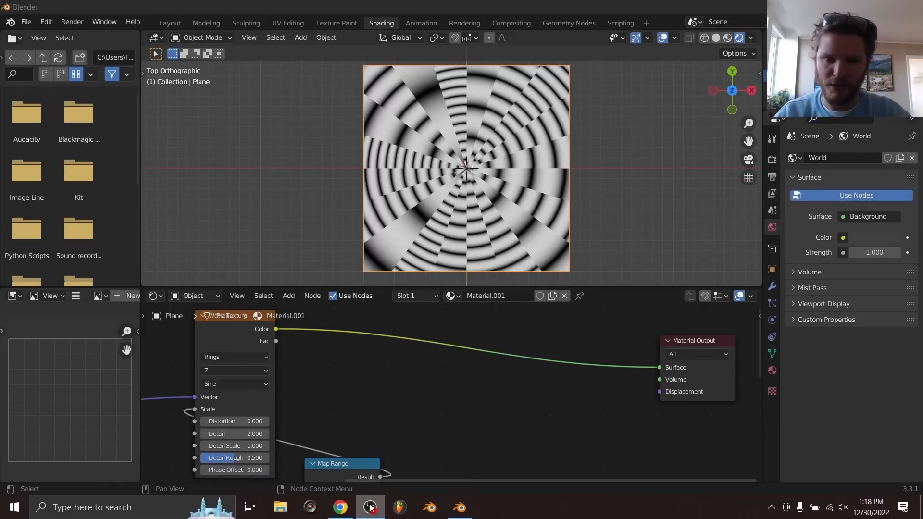
left_click(351, 510)
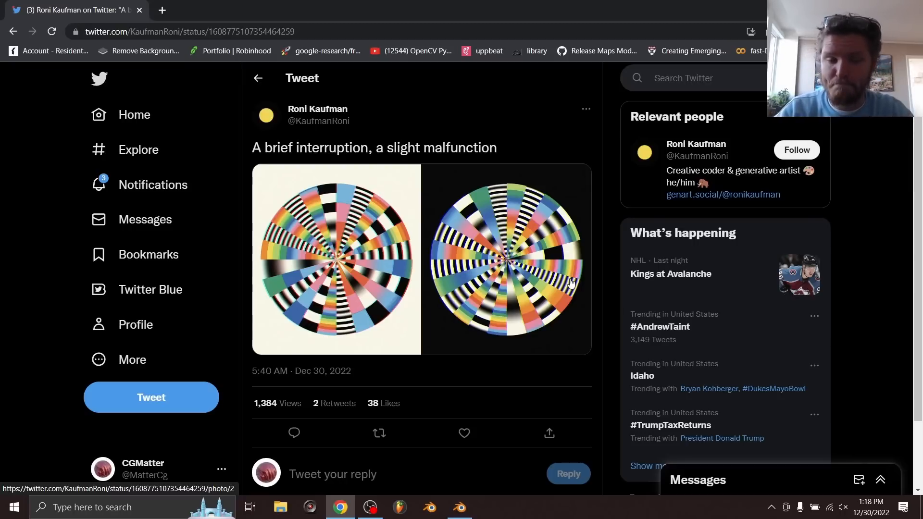
left_click(340, 507)
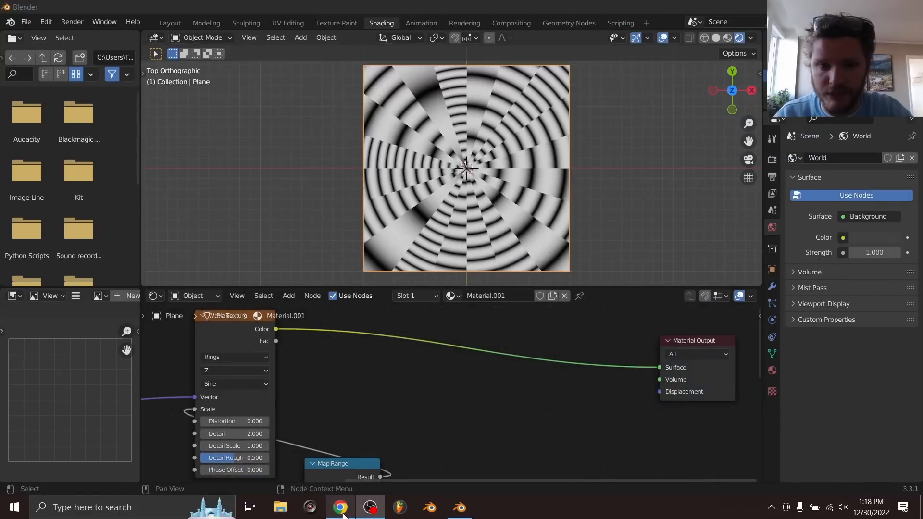
Insert a Map Range node between the Wave Texture's Color output and the Material Output, and restore the fullscreen window.
middle_click_drag(405, 375, 436, 370)
scroll(436, 370, "down", 2)
key("shift+a")
key("Escape")
key("shift+a")
left_click(413, 337)
type("rang")
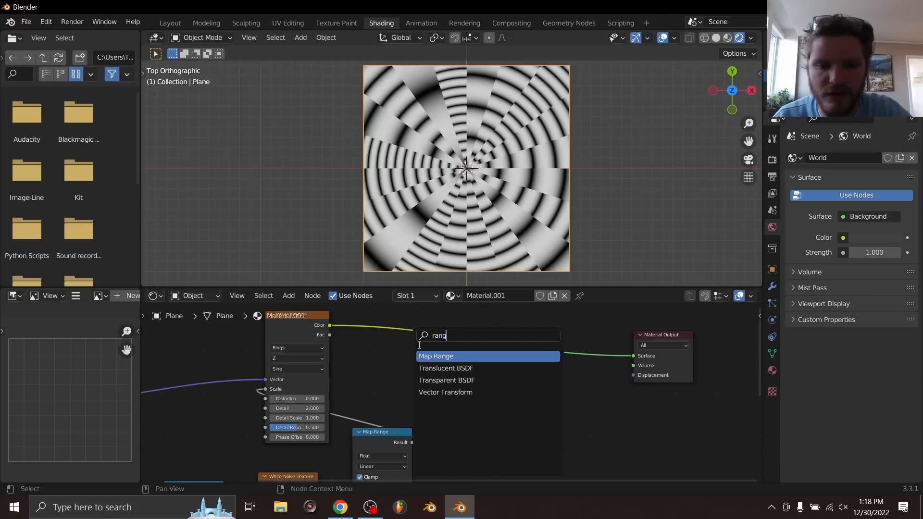
key("Return")
left_click(474, 326)
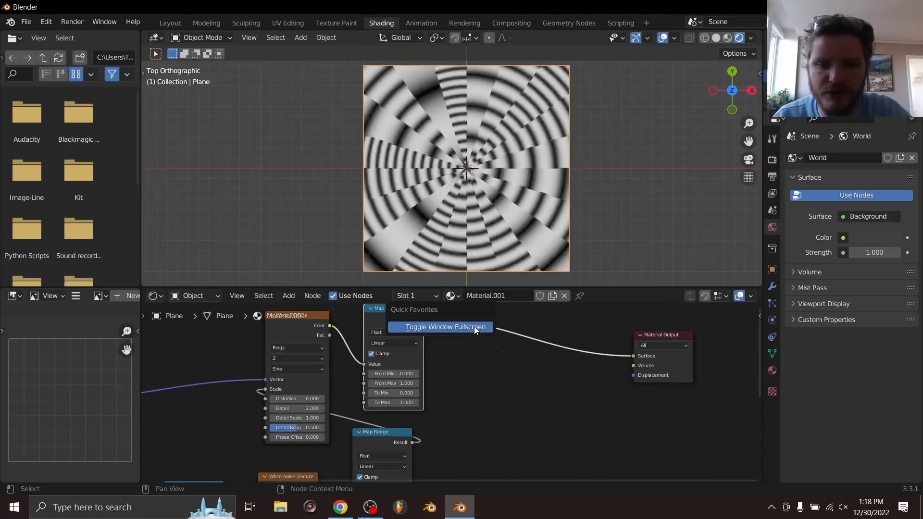
Set the new Map Range node's interpolation to Stepped Linear and mute and unmute it to compare the stripes.
scroll(447, 343, "up", 1)
left_click(392, 350)
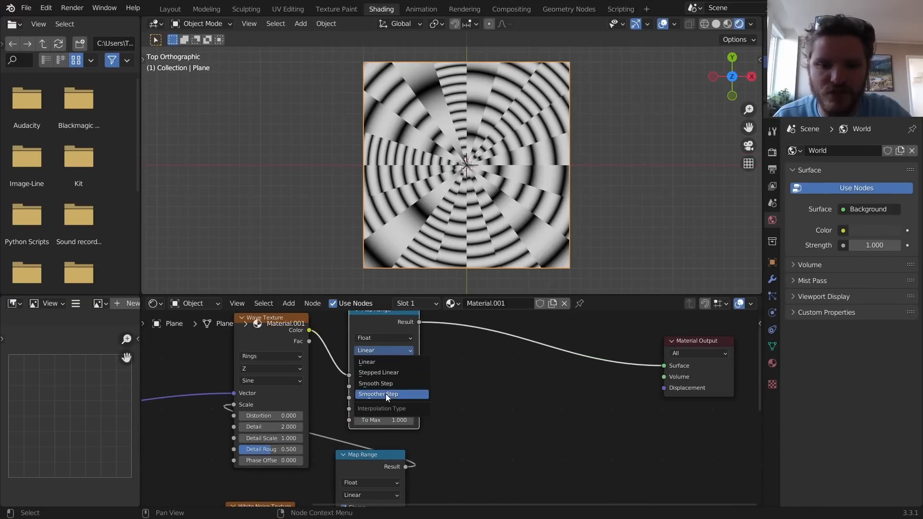
left_click(379, 372)
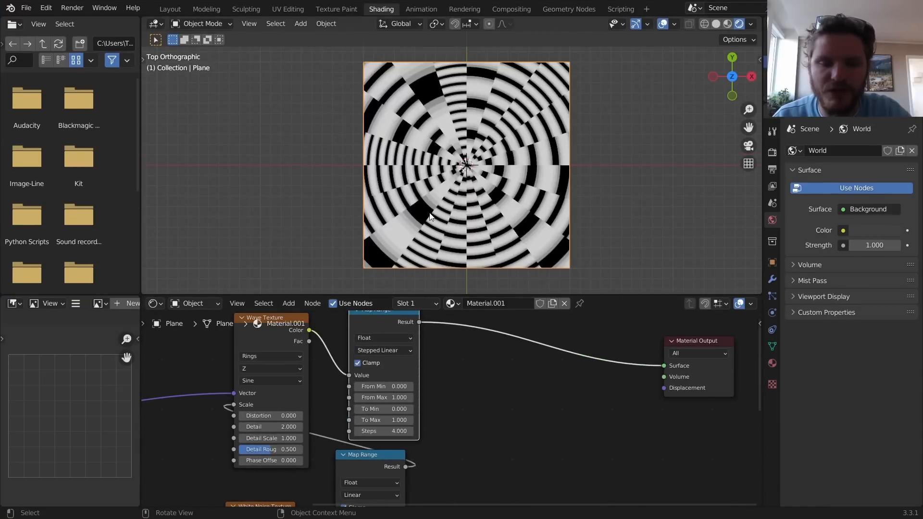
scroll(453, 104, "up", 1)
scroll(454, 108, "up", 2)
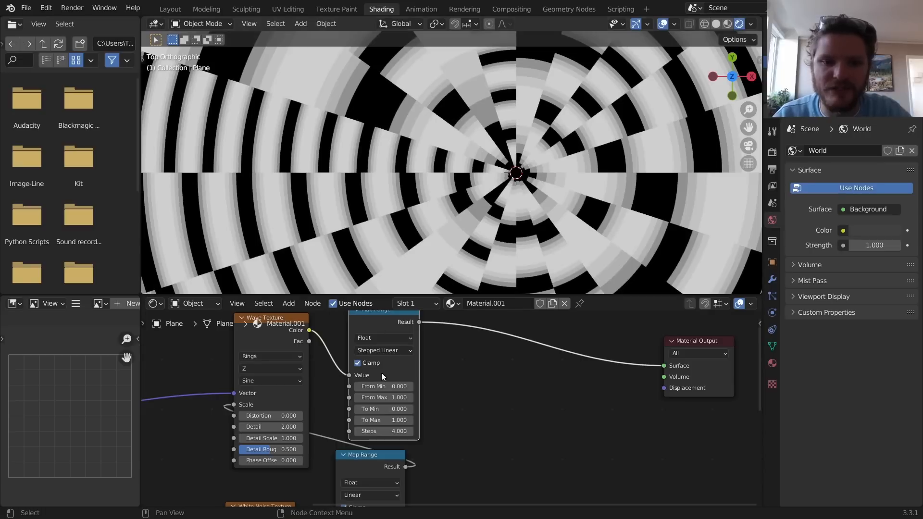
key("m")
key("m")
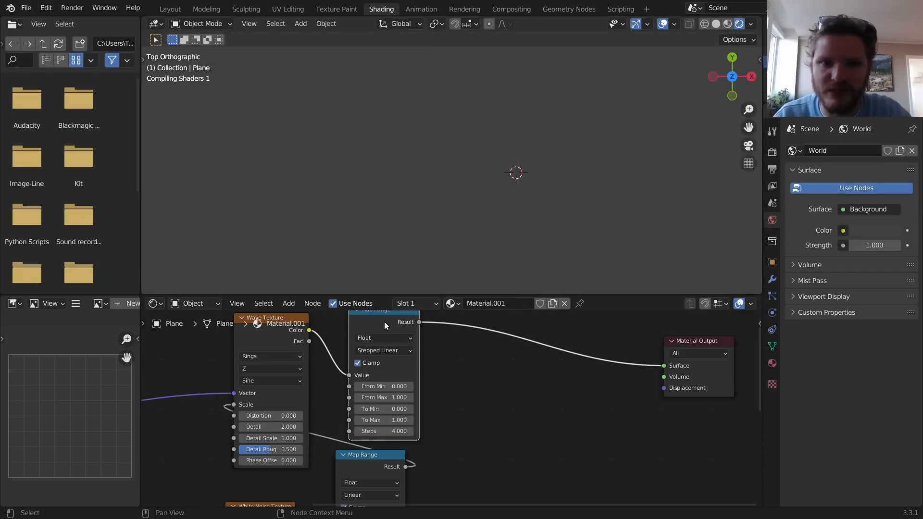
Add a Hue Saturation Value node with a red base colour, link the Map Range's Result to Hue and send its Color to the output.
scroll(529, 120, "down", 4)
middle_click_drag(446, 372, 462, 361)
key("shift+a")
type("hu")
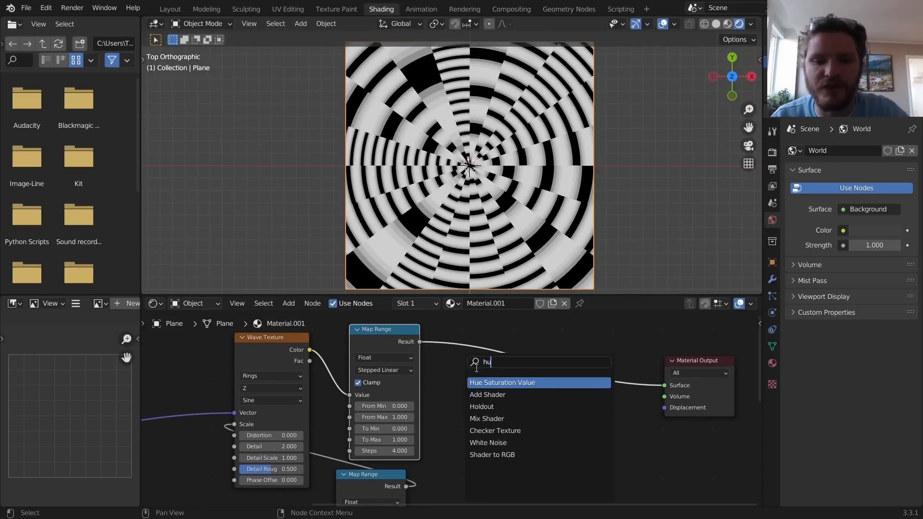
key("Return")
left_click(501, 394)
left_click_drag(416, 343, 489, 422)
left_click(540, 467)
left_click_drag(541, 434, 607, 433)
left_click(522, 407, "ctrl+shift")
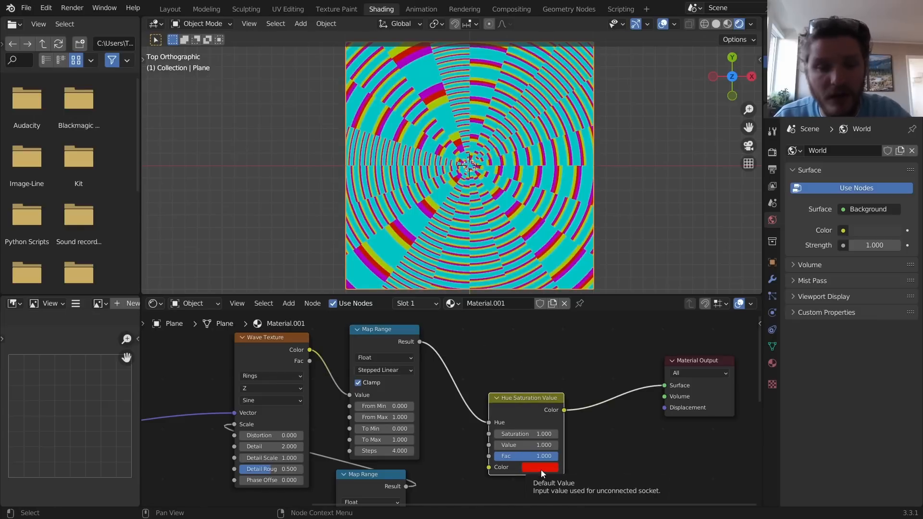
Try a turquoise base colour on the Hue Saturation Value node and compare its preview with the Map Range's.
left_click(540, 470)
left_click_drag(554, 397, 558, 324)
left_click(393, 335, "ctrl+shift")
left_click(538, 408, "ctrl+shift")
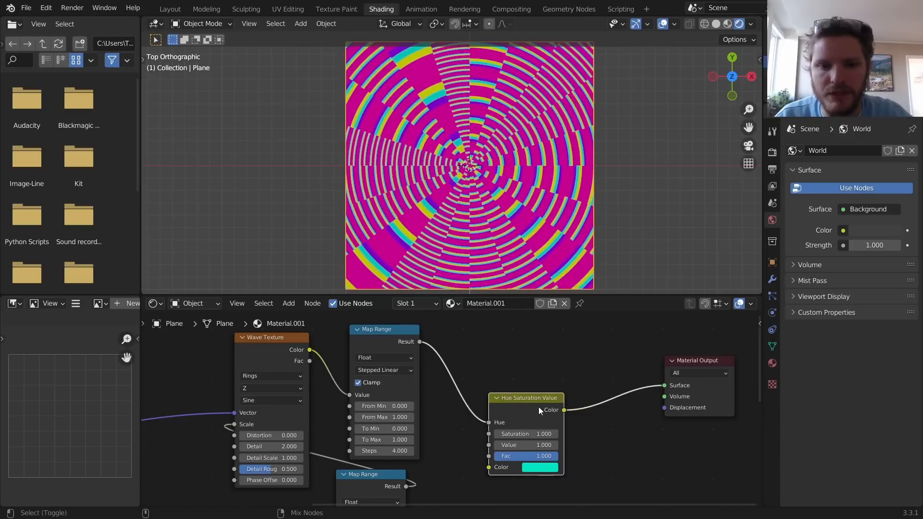
Try reducing the stepped Map Range's Steps to 2, and undo the change.
mouse_move(382, 451)
left_mouse_down()
mouse_move(418, 450)
mouse_move(368, 451)
left_mouse_up()
right_click(395, 451)
left_click(394, 451)
key("Return")
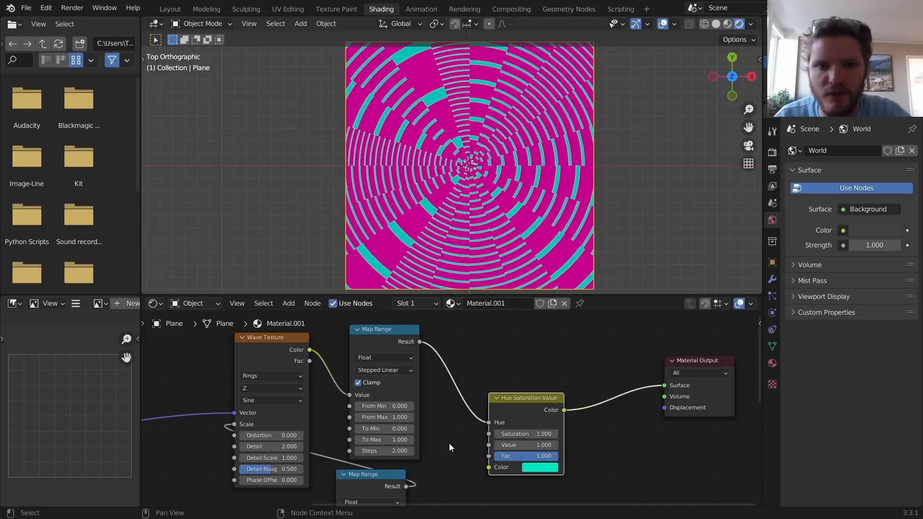
key("ctrl+z")
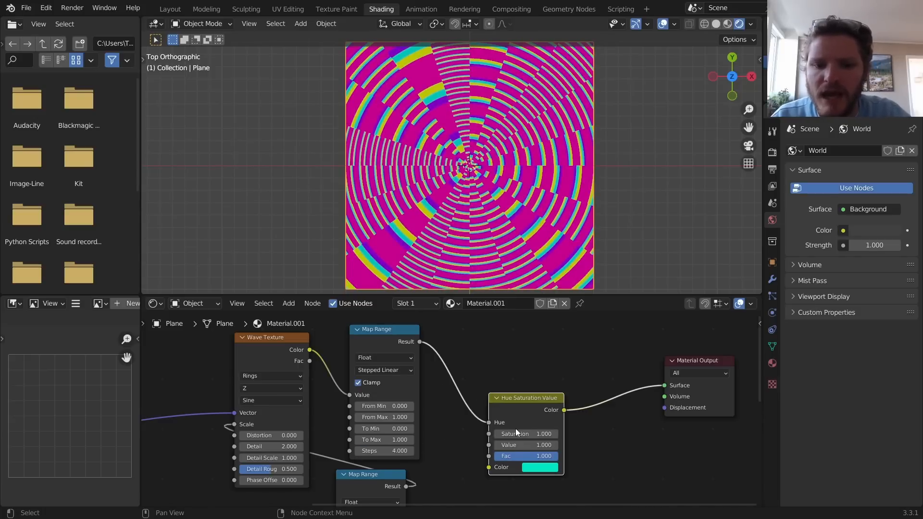
Set the stepped Map Range's To Max to 0.5.
left_click(401, 439)
type(",5")
key("Return")
left_click(399, 439)
type("0.5")
key("Return")
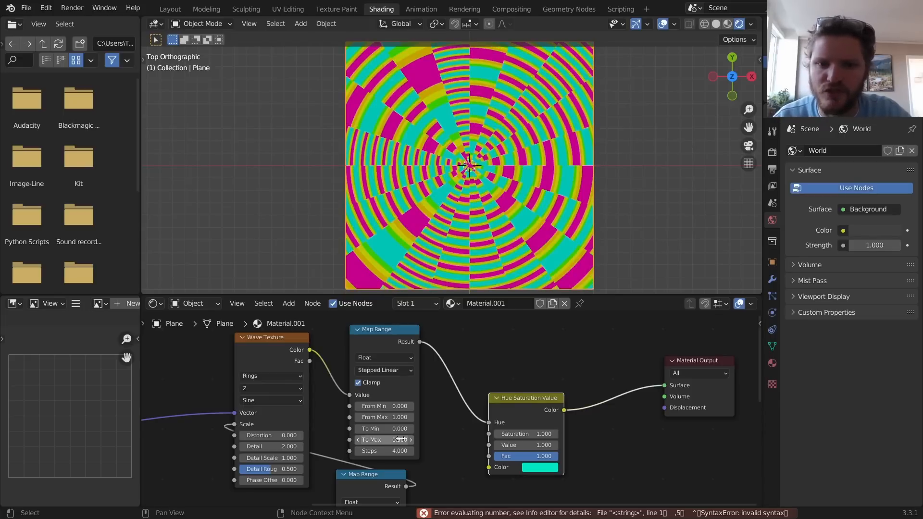
Change the Hue Saturation Value node's base colour to yellow and set the stepped Map Range's To Max to 0.75.
left_click(527, 471)
left_click_drag(531, 382, 532, 380)
left_click(391, 440)
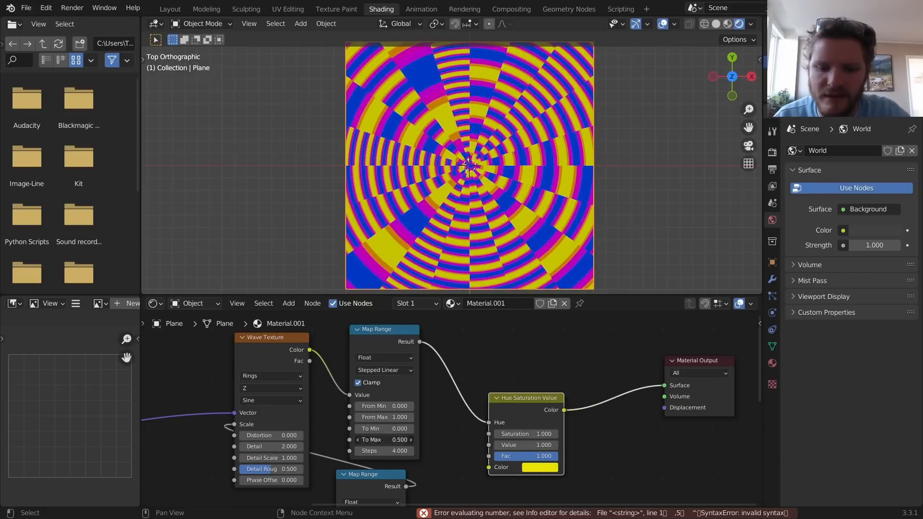
type(".75")
key("Return")
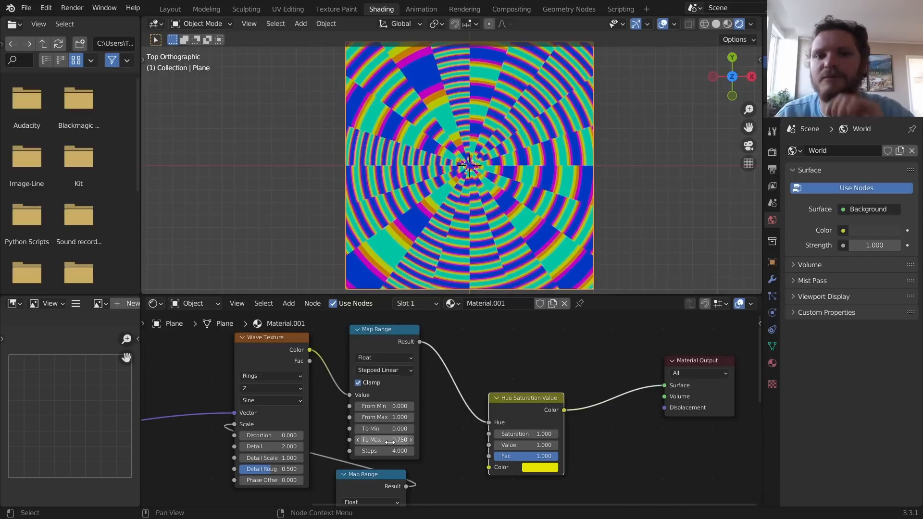
scroll(454, 234, "down", 1)
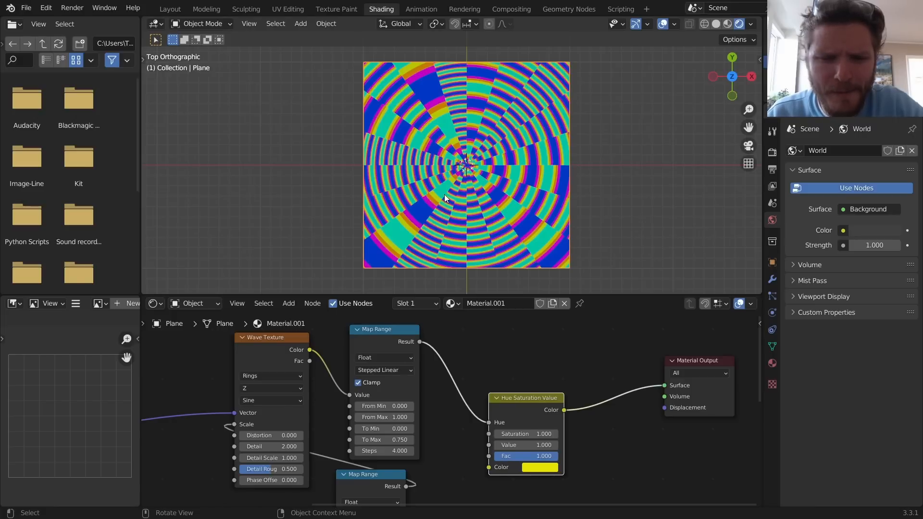
Reposition the White Noise Texture node and preview its Value and Color outputs on the plane.
middle_click_drag(404, 406, 527, 401)
left_click_drag(367, 325, 355, 358)
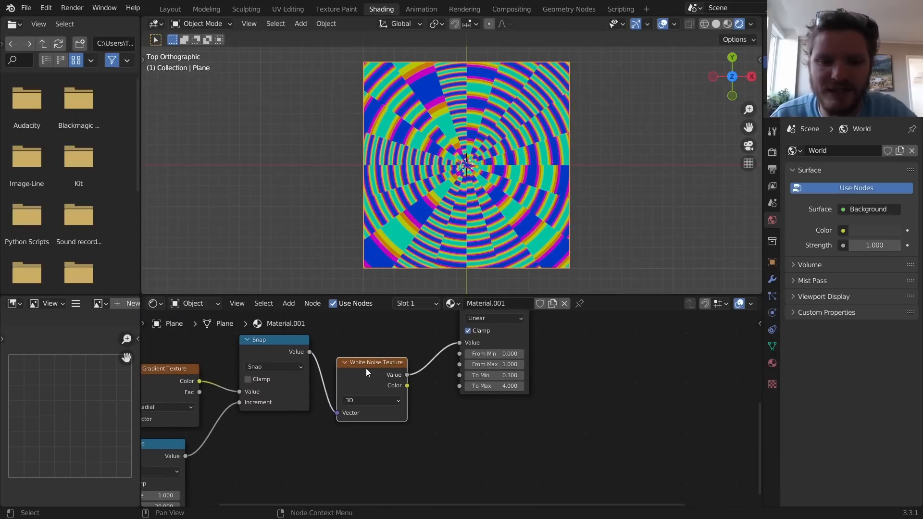
left_click(375, 367, "ctrl+shift")
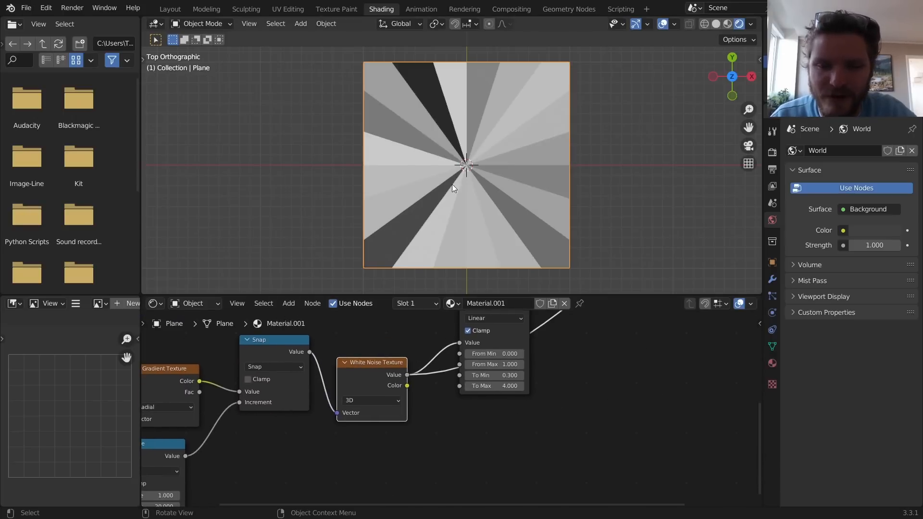
left_click(395, 376, "ctrl+shift")
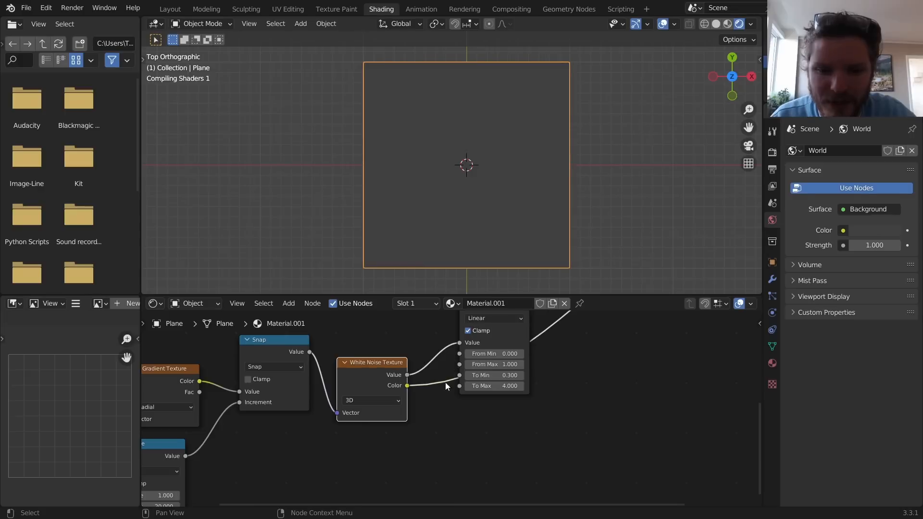
Add a Separate XYZ node on the White Noise Texture's Color output and preview its channels through Z.
key("shift+a")
type("se")
left_click(485, 374)
left_click(457, 434)
left_click(457, 435, "ctrl+shift")
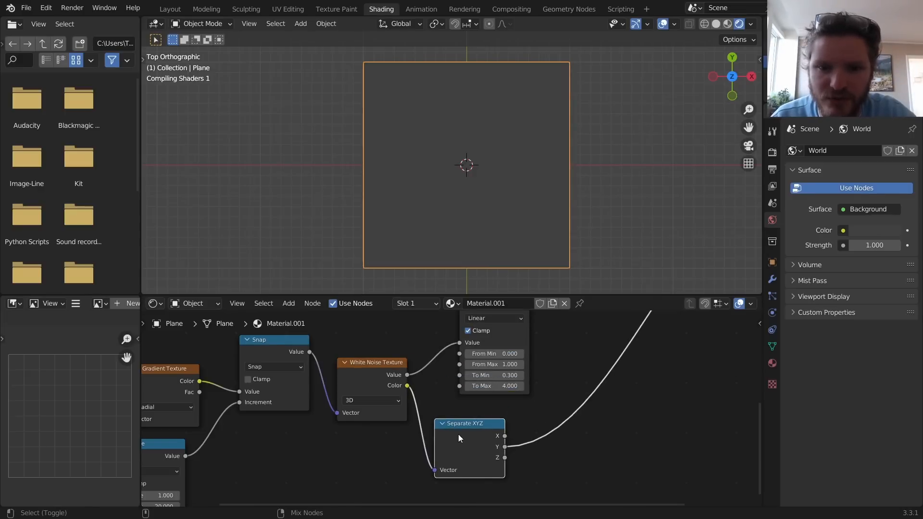
left_click(458, 434, "ctrl+shift")
Move the Hue Saturation Value node lower and reconnect its Color to the Material Output after previewing the stepped Map Range.
scroll(526, 411, "down", 2)
middle_click_drag(526, 411, 431, 430)
left_click_drag(465, 342, 439, 377)
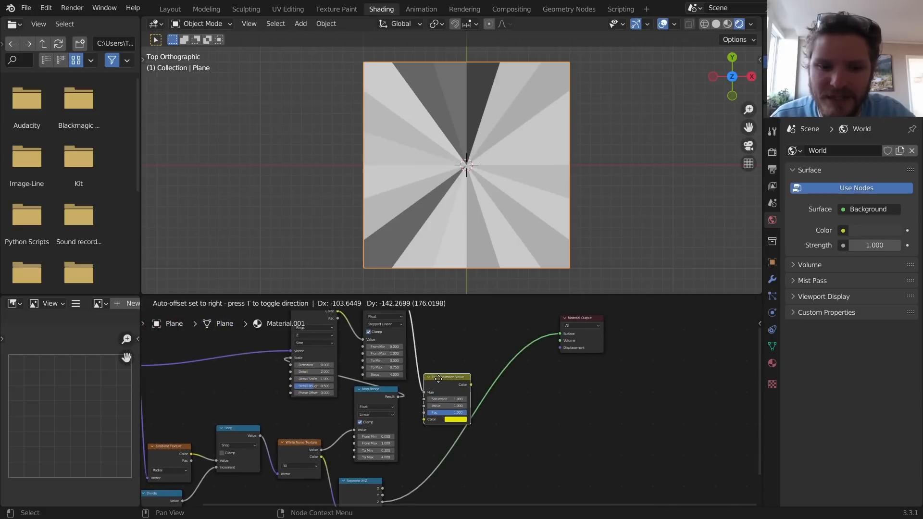
middle_click_drag(411, 350, 421, 406)
left_click(403, 353, "ctrl+shift")
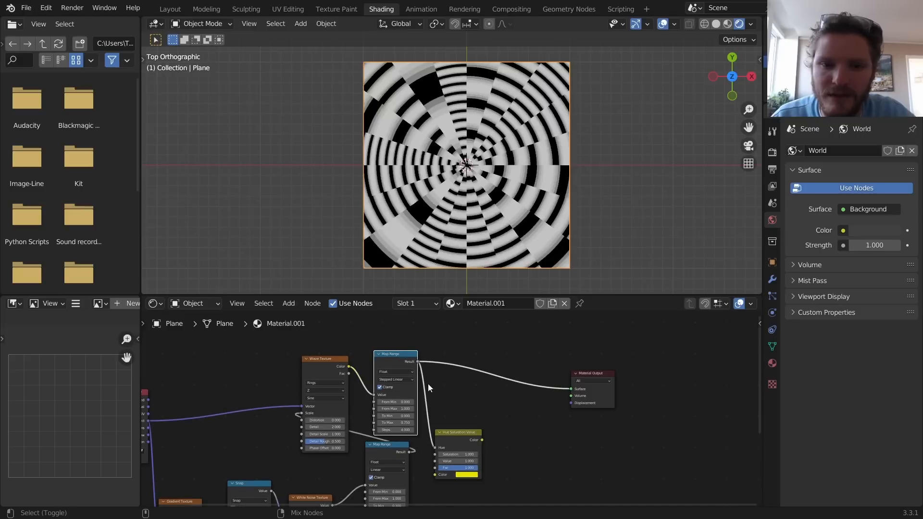
left_click(465, 434, "ctrl+shift")
middle_click_drag(497, 413, 489, 406)
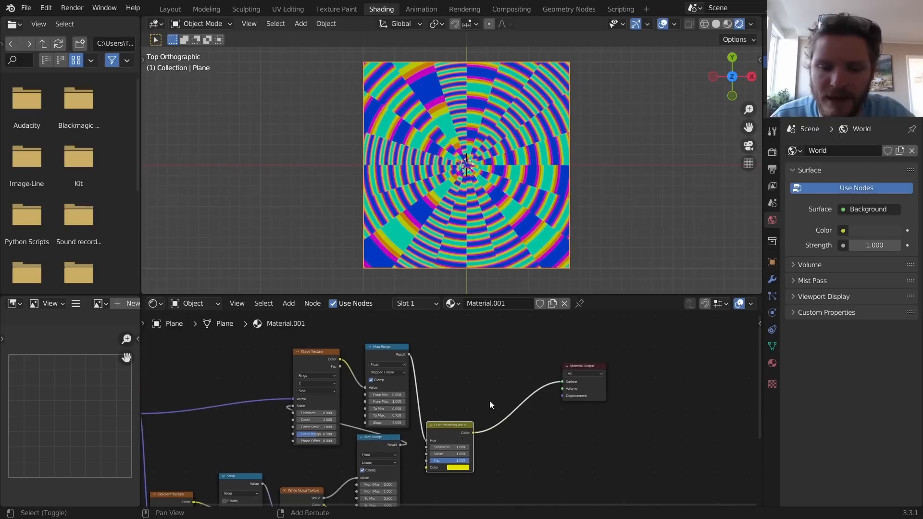
Insert a Mix node after Hue Saturation Value, linking the stepped Map Range's Result to Color2 and Separate XYZ's Z to Fac.
key("shift+a")
left_click(483, 379)
type("mix")
key("Return")
left_click(509, 406)
left_click_drag(409, 354, 499, 445)
middle_click_drag(445, 456, 440, 404)
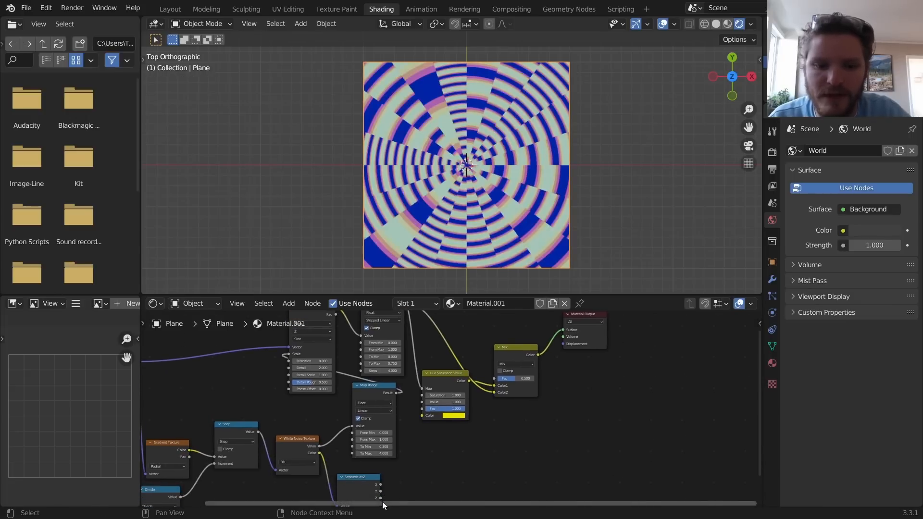
left_click_drag(381, 498, 495, 380)
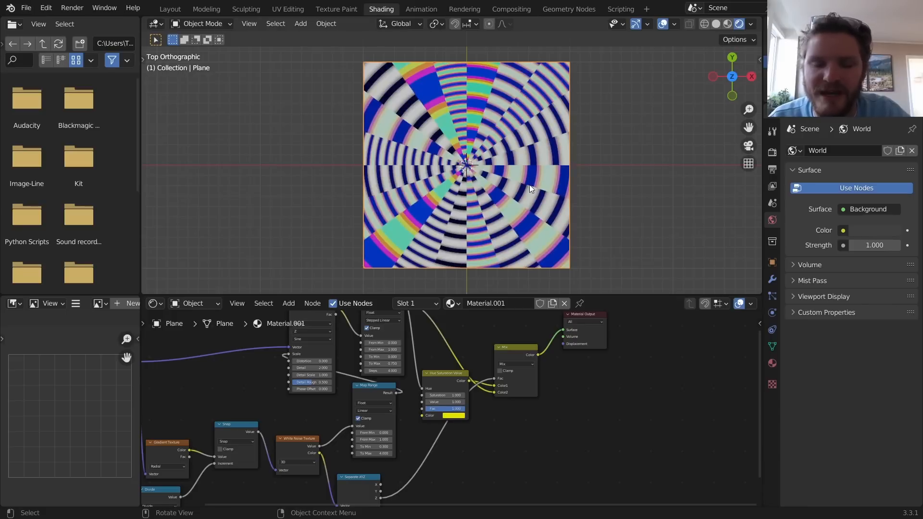
Try a Math node set to Greater Than between Separate XYZ's Z output and the Mix node's Fac.
middle_click_drag(504, 319, 532, 417)
scroll(444, 364, "up", 4)
key("shift+a")
type("math")
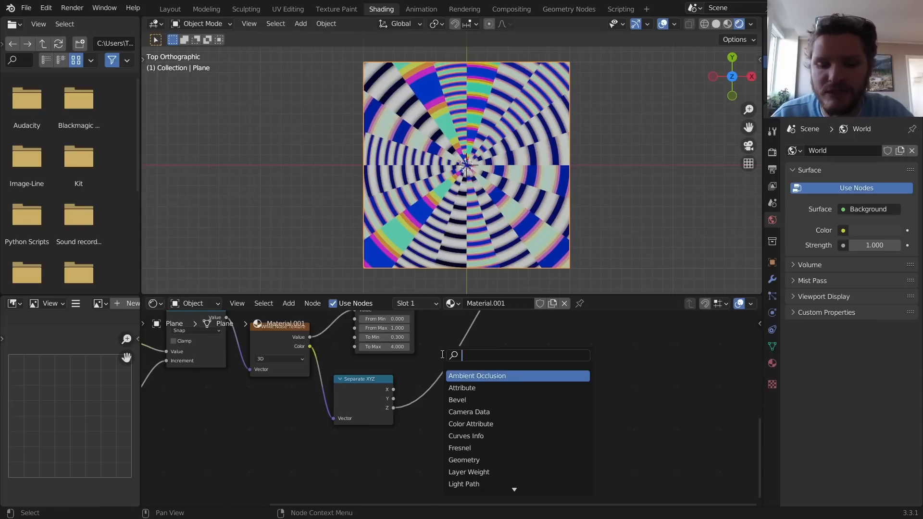
key("Return")
left_click(454, 372)
left_click(460, 382)
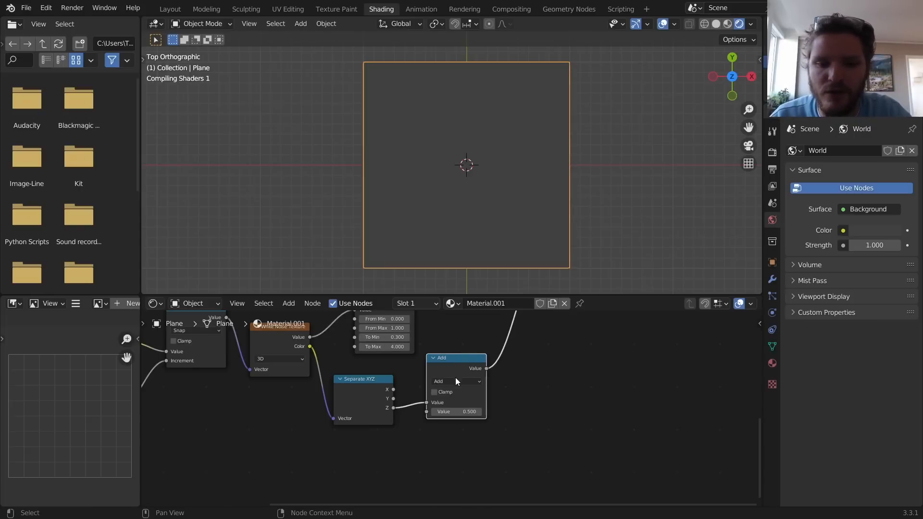
key("g")
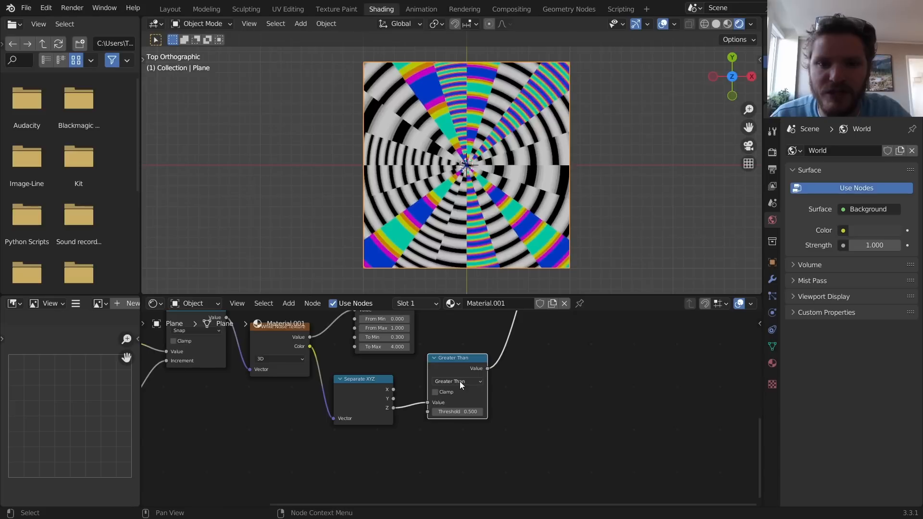
Try a higher threshold on the Greater Than node and undo it, then delete the node while keeping Z linked to Fac.
left_click_drag(458, 412, 493, 412)
key("ctrl+z")
scroll(531, 389, "down", 5)
middle_click_drag(477, 391, 444, 424)
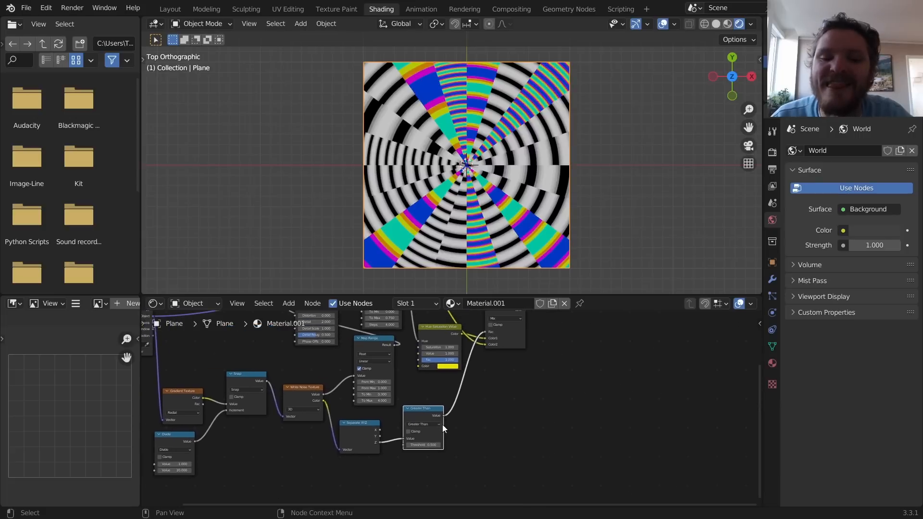
key("ctrl+x")
Set the White Noise Texture's dimensions to 4D.
middle_click_drag(593, 356, 568, 412)
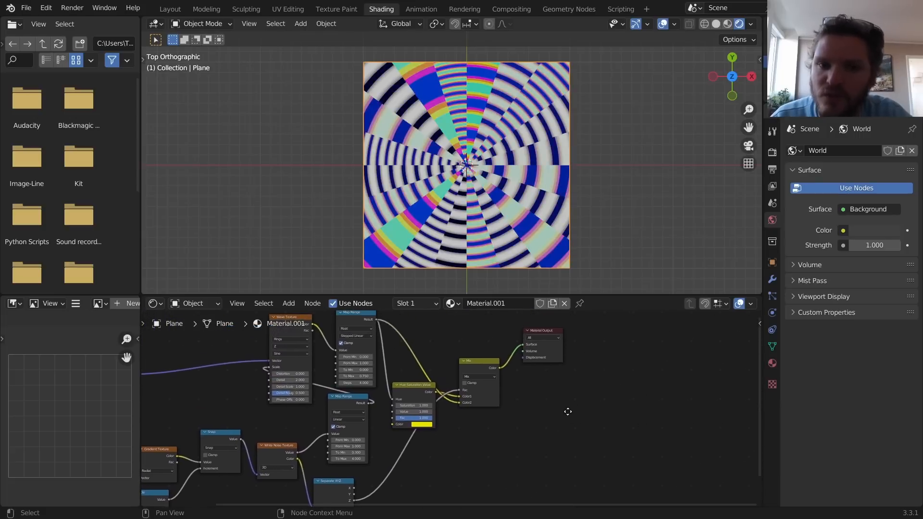
middle_click_drag(382, 424, 496, 370)
scroll(435, 413, "up", 7)
left_click(371, 414)
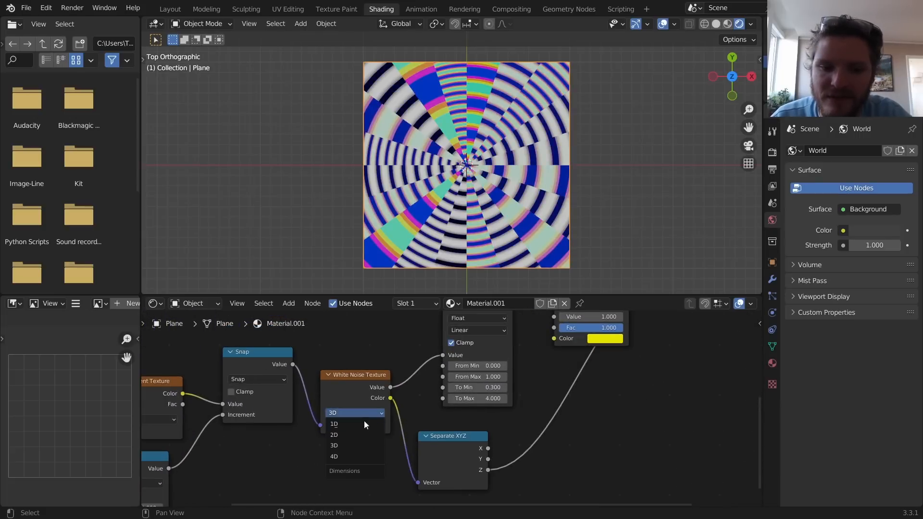
left_click(339, 455)
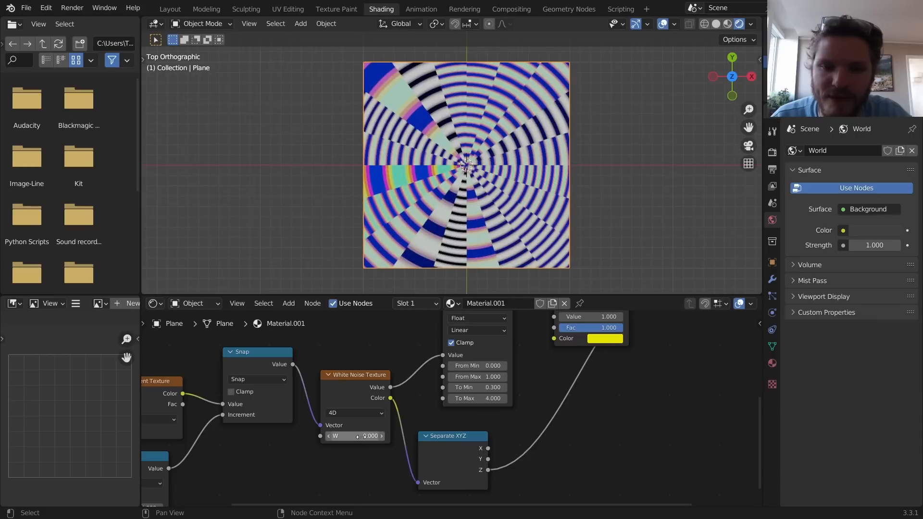
Link a new Value node to the White Noise Texture's W input, after a brief trial change of W that is undone.
left_click_drag(349, 436, 409, 436)
key("ctrl+z")
middle_click_drag(324, 436, 531, 345)
left_click_drag(530, 342, 423, 428)
type("va")
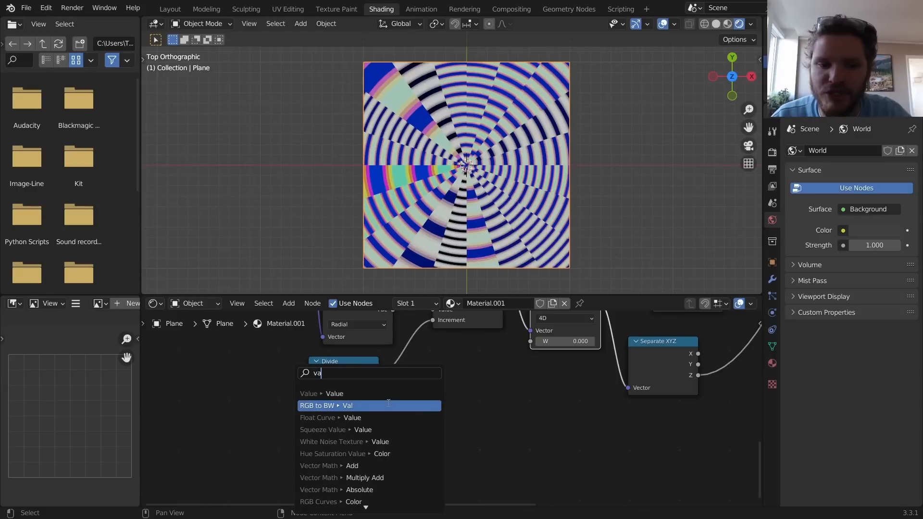
left_click(386, 398)
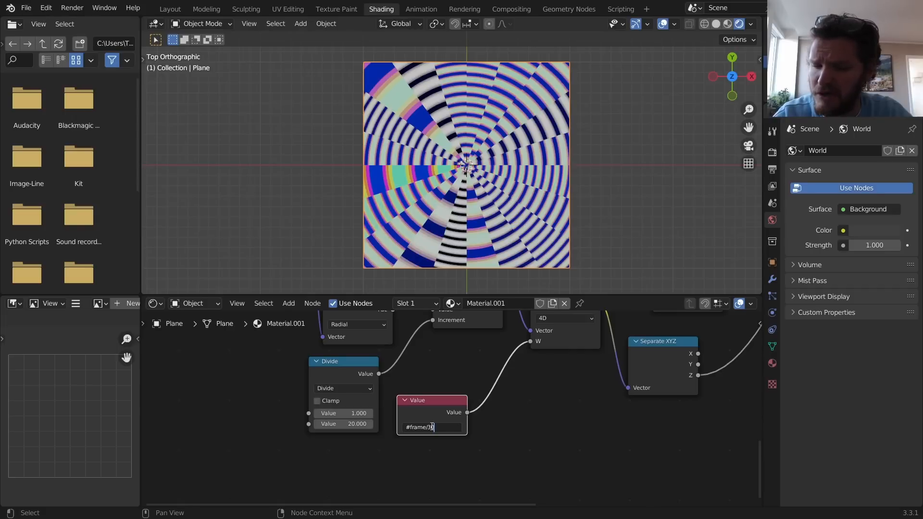
Drive the Value node with the expression #frame/30 and play the animation.
left_click(432, 427)
type("#frame/30")
key("Return")
key("space")
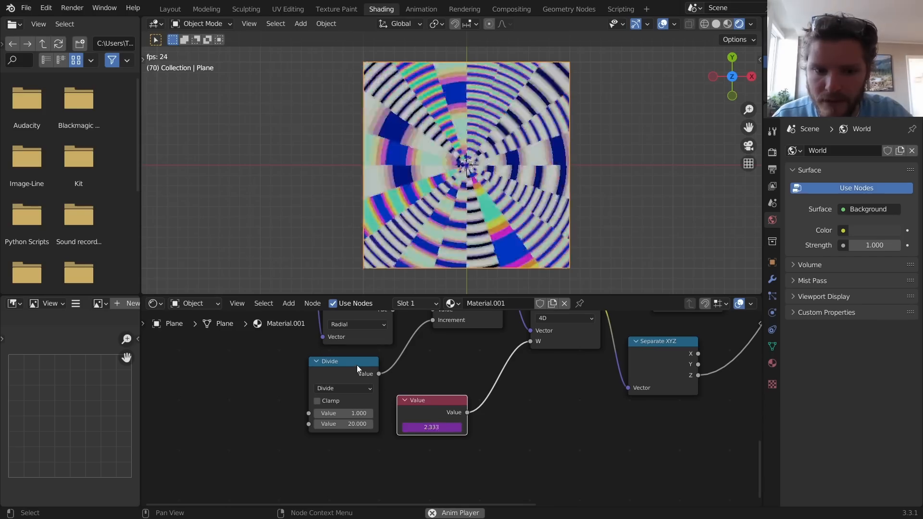
Insert a duplicate of the Divide node between the Value node and the White Noise Texture's W, trying Ceil before setting it to Snap.
key("shift+d")
left_click(548, 377)
left_click(527, 399)
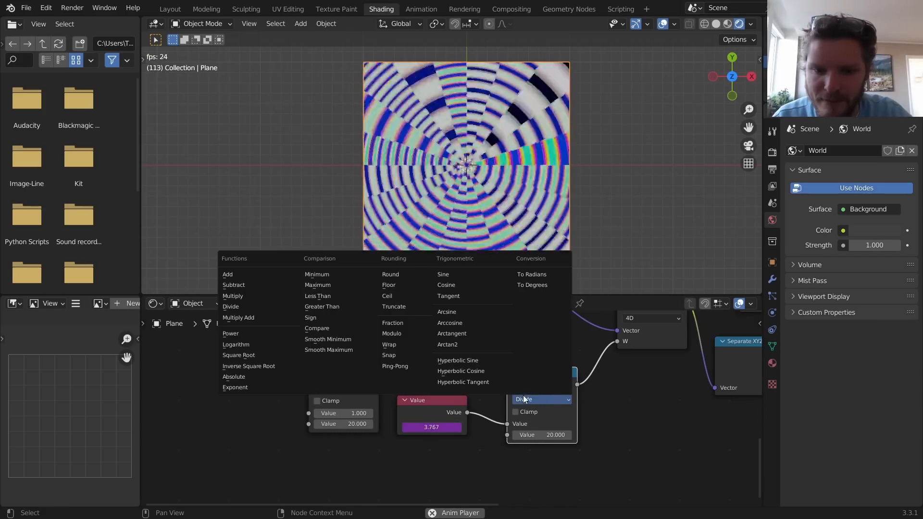
left_click(400, 296)
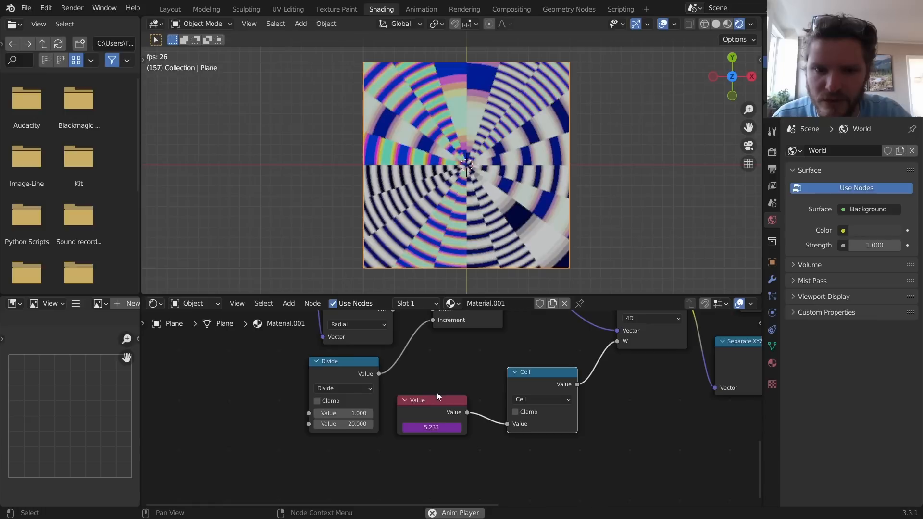
left_click(536, 403)
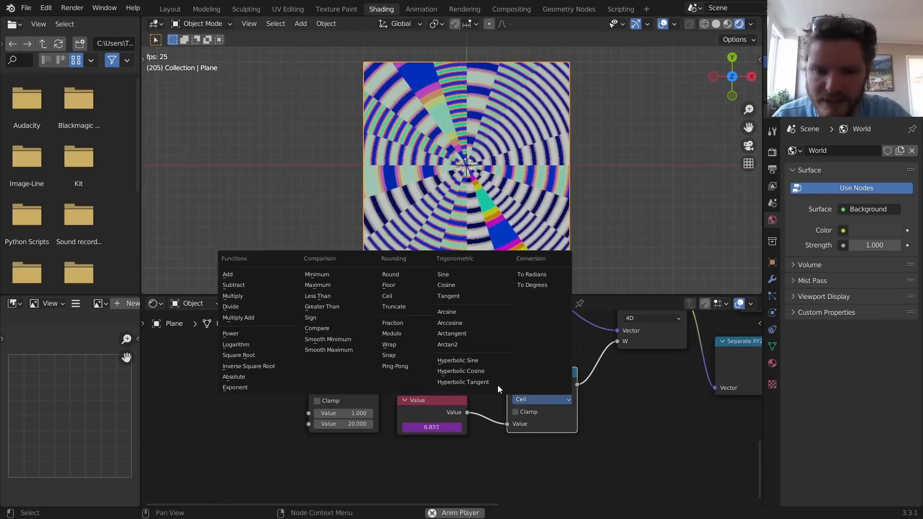
left_click(399, 353)
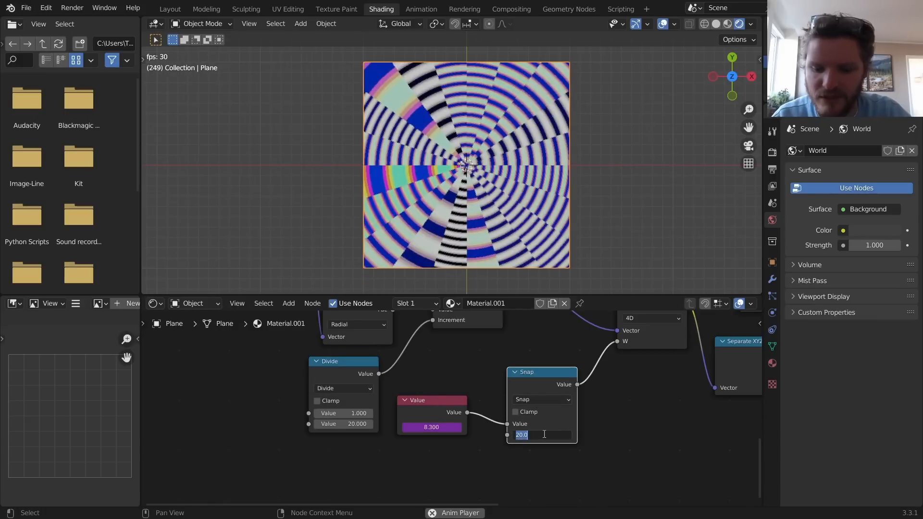
Try an increment of 0.3 on the new Snap node and replace it with 0.333.
type(".3")
key("Return")
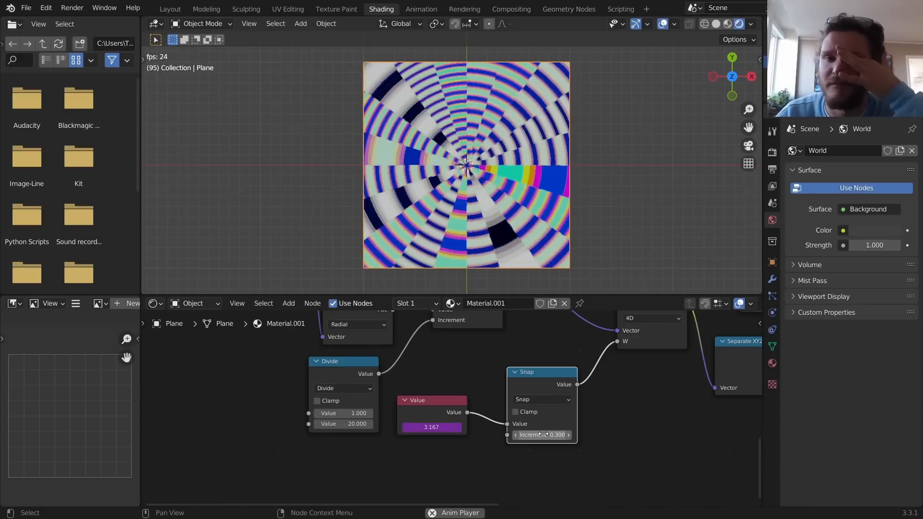
left_click(542, 434)
type(".333")
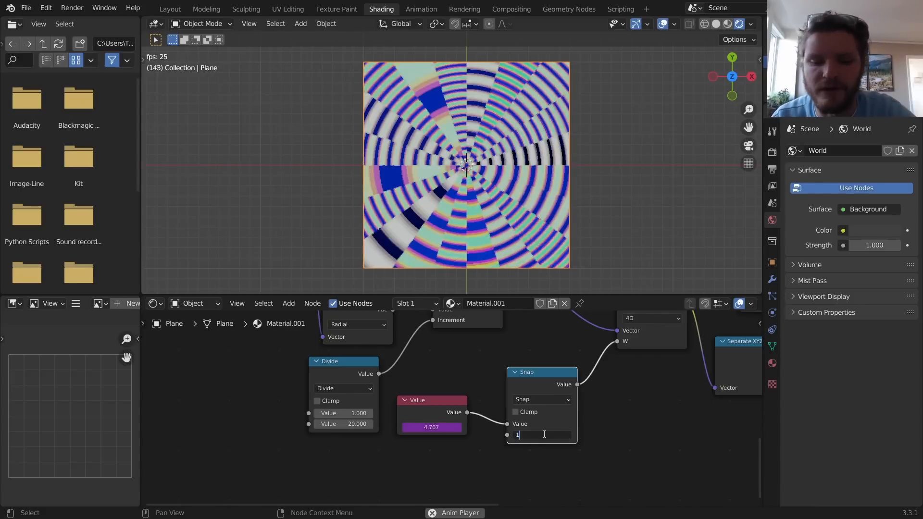
key("Return")
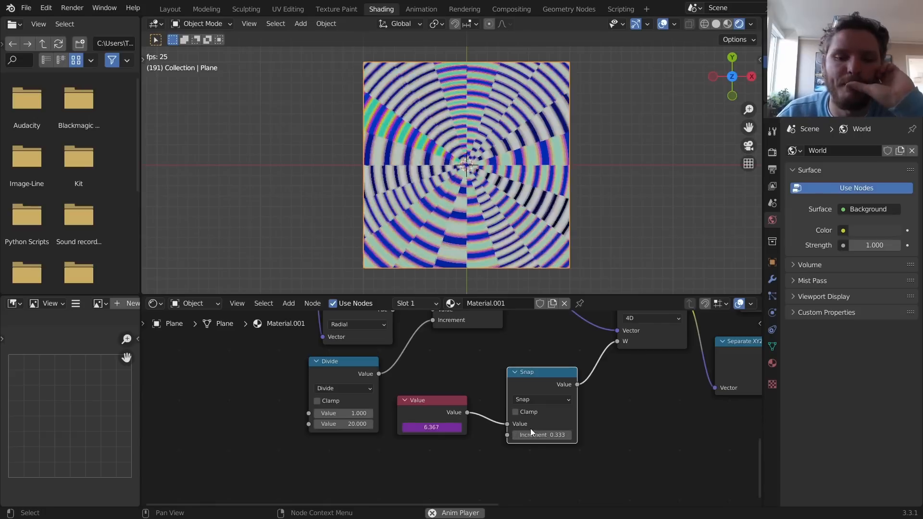
Move the Value node away from Snap and place a duplicate of the White Noise Texture near it, undoing the direct link from Value to W.
left_click_drag(401, 401, 174, 439)
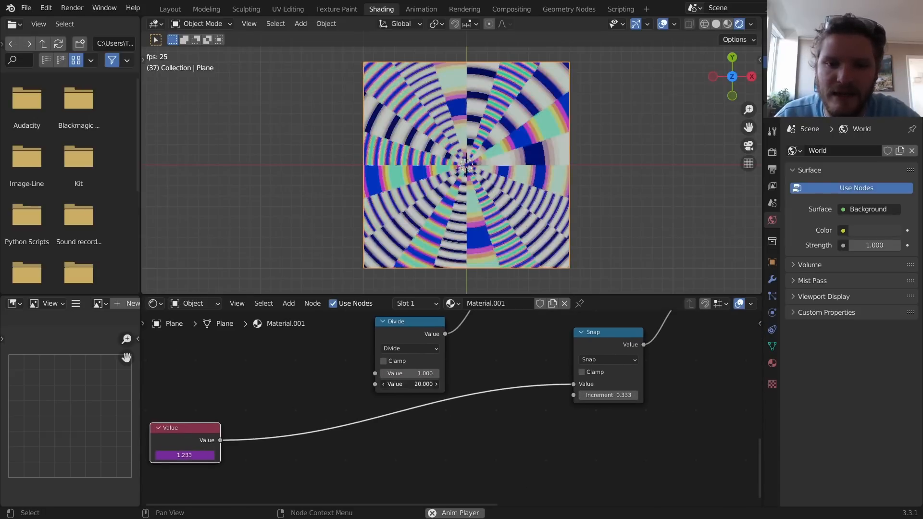
middle_click_drag(402, 383, 532, 346)
middle_click_drag(596, 353, 373, 462)
scroll(451, 409, "down", 7)
left_click(545, 353)
key("shift+d")
left_click(287, 422)
scroll(193, 461, "up", 2)
right_click_drag(154, 486, 185, 459, "alt")
middle_click_drag(208, 445, 335, 390)
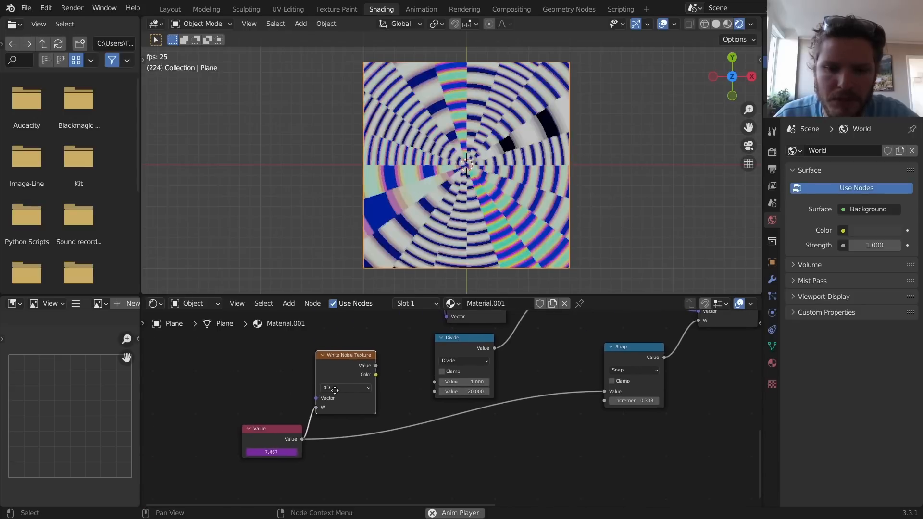
key("ctrl+z")
Link the frame-driven Snap node's output to the duplicate White Noise Texture and set its dimensions to 1D.
left_click_drag(663, 358, 322, 409)
left_click(345, 387)
left_click(330, 396)
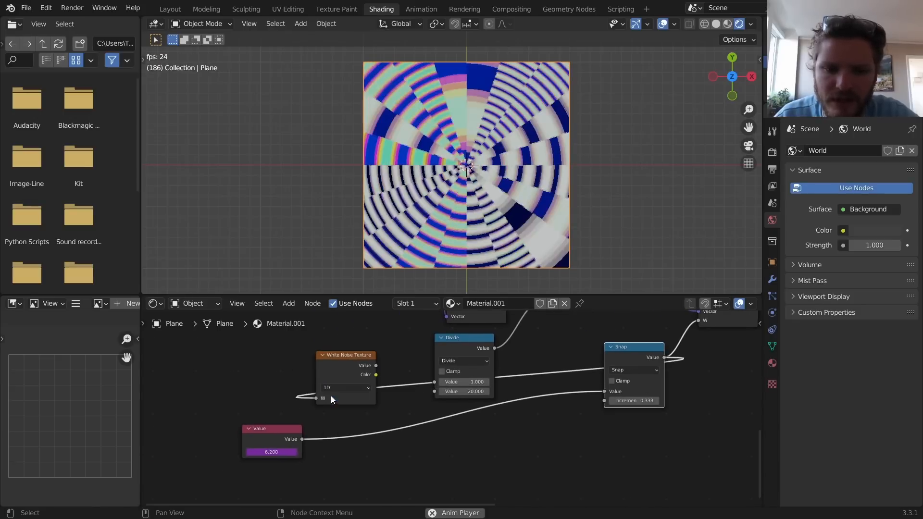
Preview the 1D White Noise Texture on the plane and play the animation to check its changing value.
left_click_drag(348, 368, 306, 368)
left_click(306, 368, "ctrl+shift")
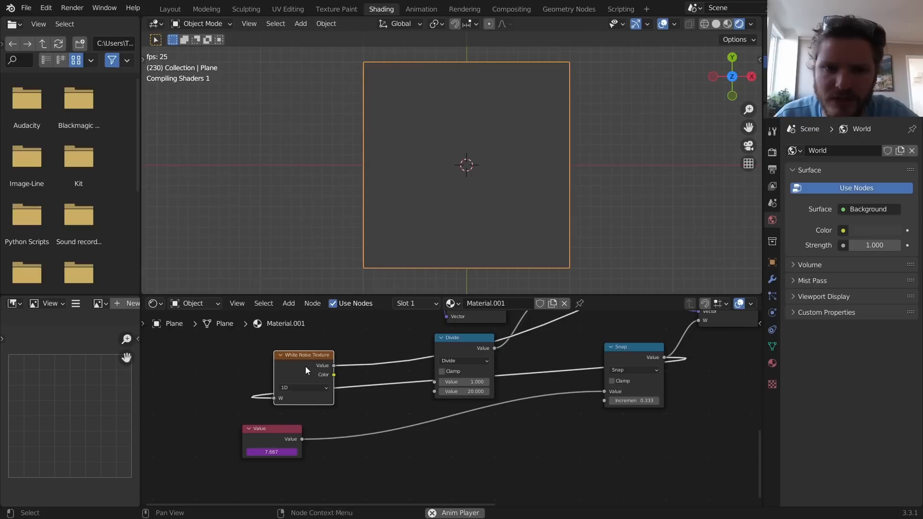
key("space")
key("space")
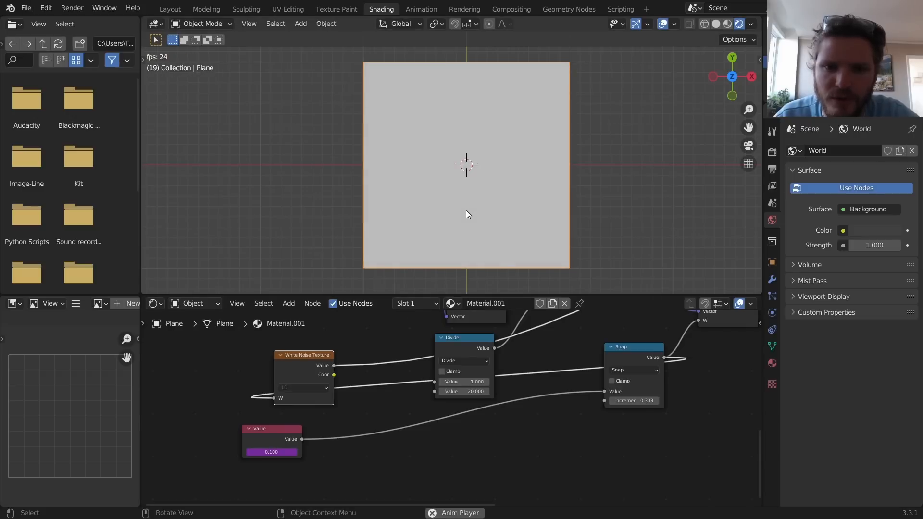
key("space")
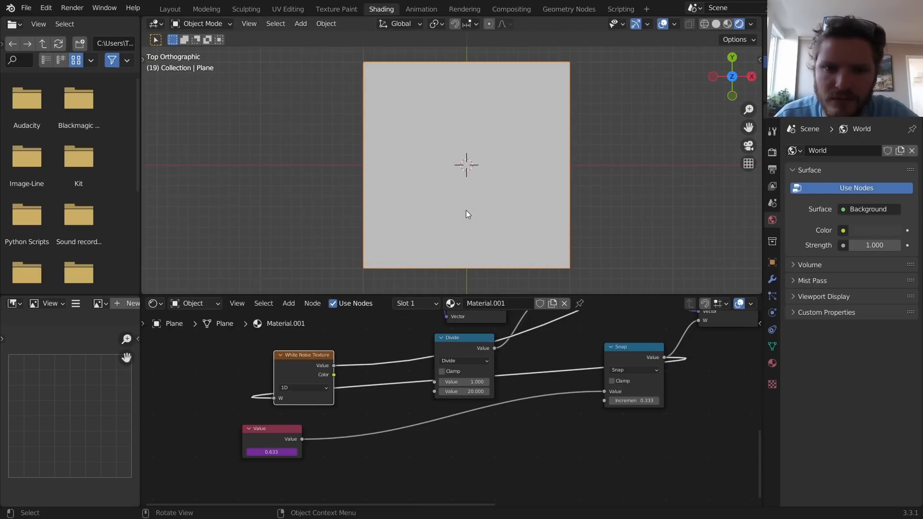
key("space")
key("space")
Add a Map Range node on the 1D White Noise Texture's Value output.
scroll(361, 371, "up", 1)
scroll(346, 371, "up", 2)
middle_click_drag(330, 370, 429, 394)
key("shift+a")
type("ran")
key("Return")
left_click(450, 336)
middle_click_drag(466, 435, 459, 408)
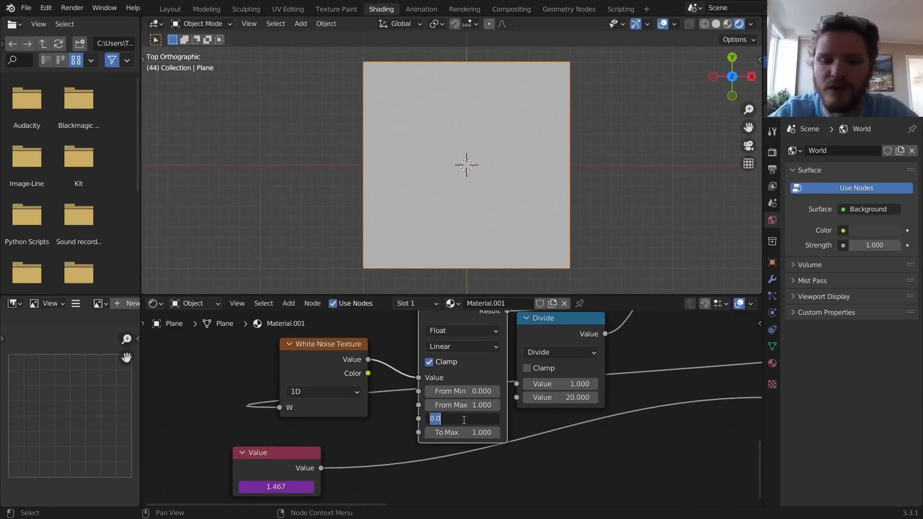
Set the new Map Range to To Min 6 and To Max 25, and link its Result to Divide's second Value input.
left_click(464, 418)
type("6")
key("Tab")
type("2")
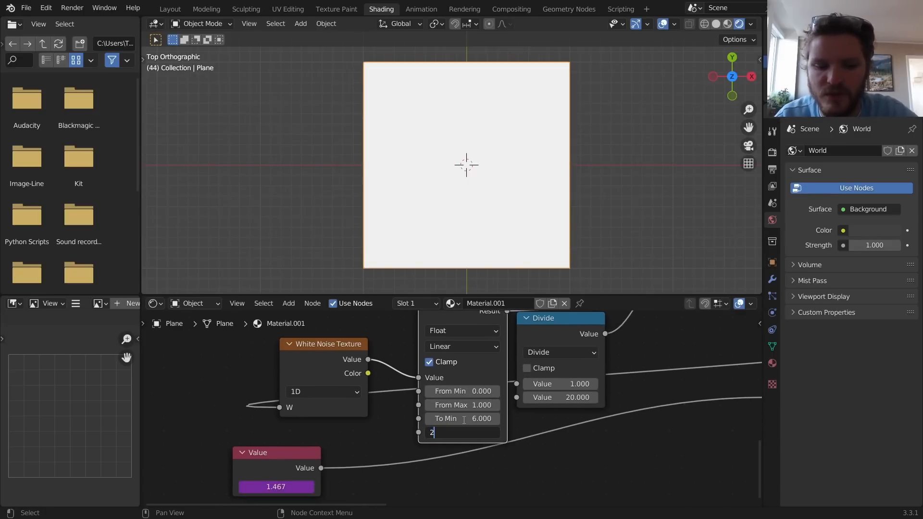
type("5")
key("Return")
scroll(491, 366, "up", 1, "shift")
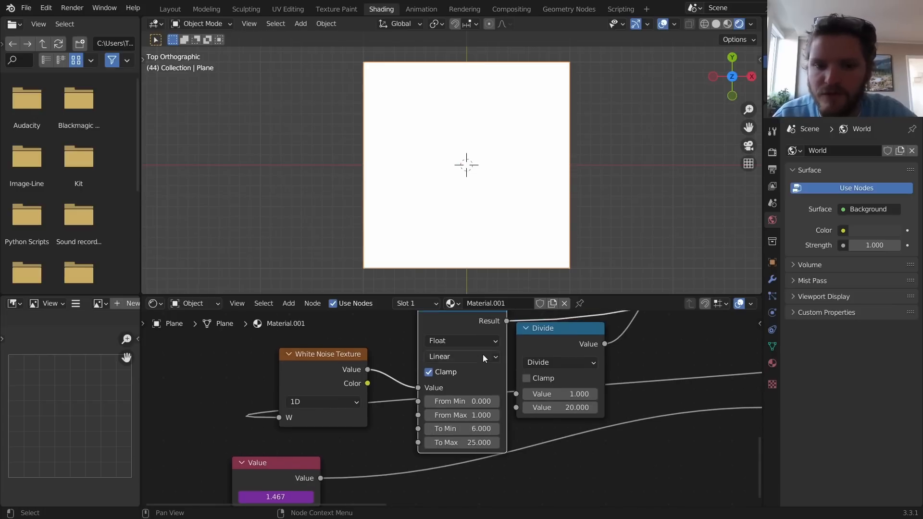
left_click_drag(506, 321, 509, 350)
left_click_drag(508, 405, 511, 407)
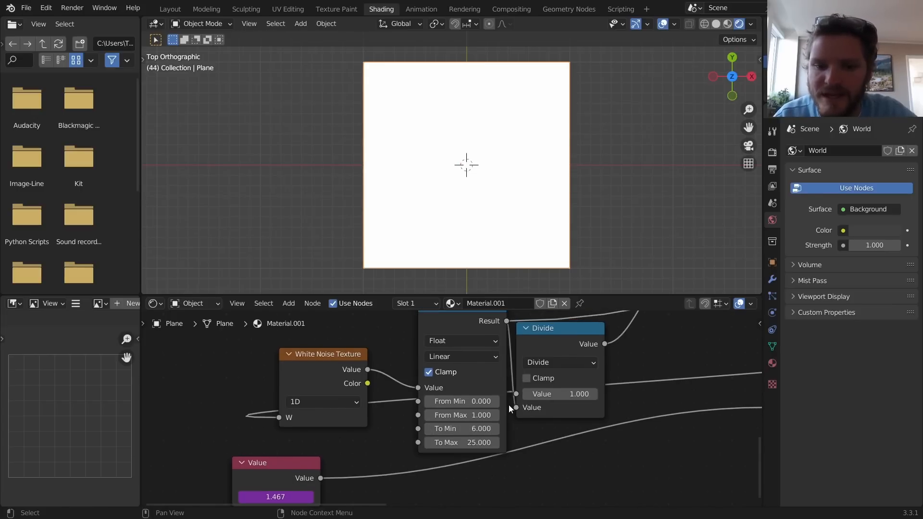
Preview the Mix node's output on the plane and play the animation to check the changing segment layout.
scroll(523, 405, "down", 5)
left_click(460, 328, "ctrl+shift")
key("space")
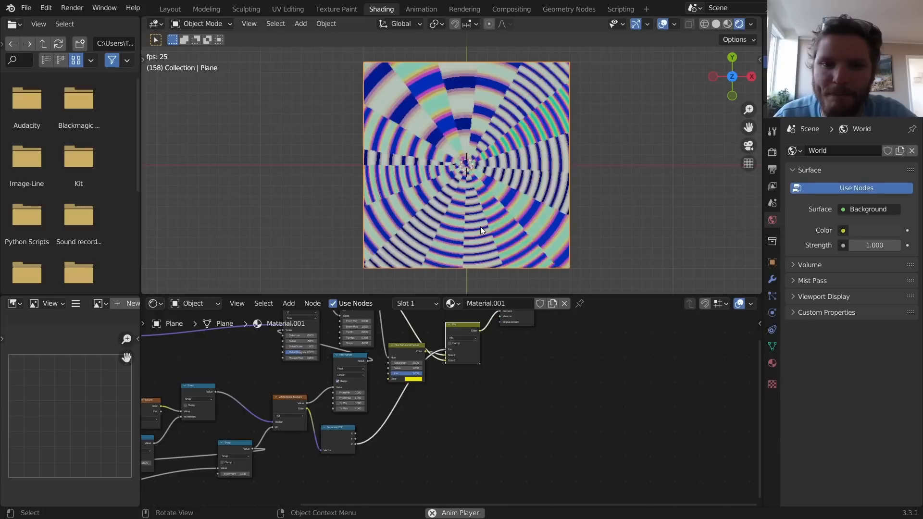
mouse_move(450, 334)
middle_mouse_down()
mouse_move(602, 368)
mouse_move(577, 369)
middle_mouse_up()
key("d")
left_click_drag(485, 77, 410, 153)
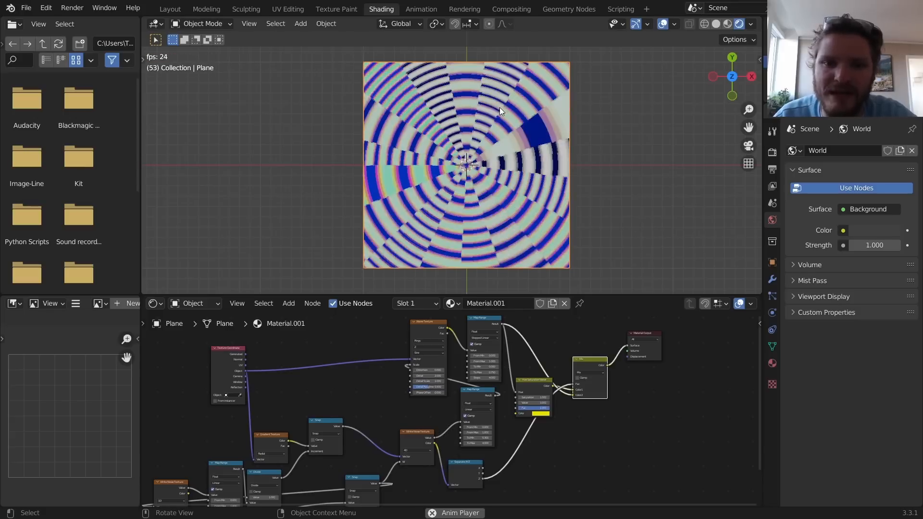
key("space")
middle_click_drag(233, 381, 390, 380)
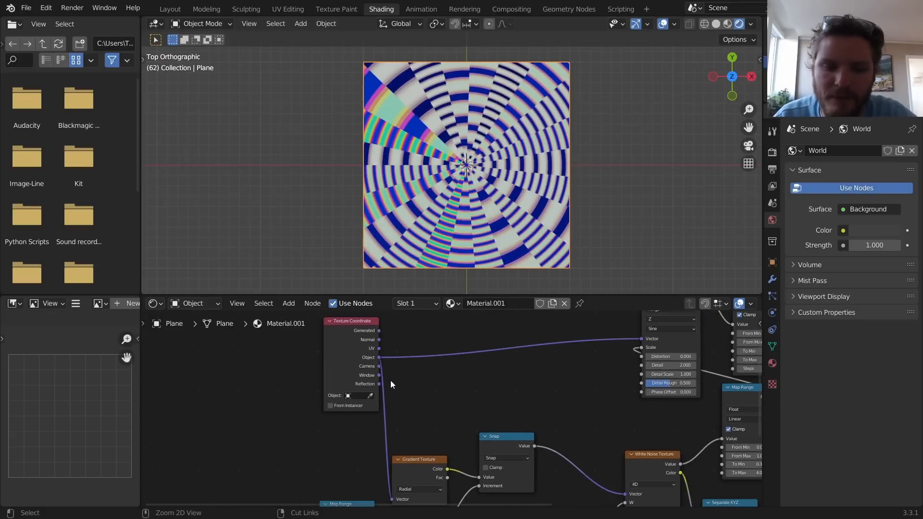
Save the file as availableonpatreon.blend on the Desktop and resume the animation playback.
key("ctrl+s")
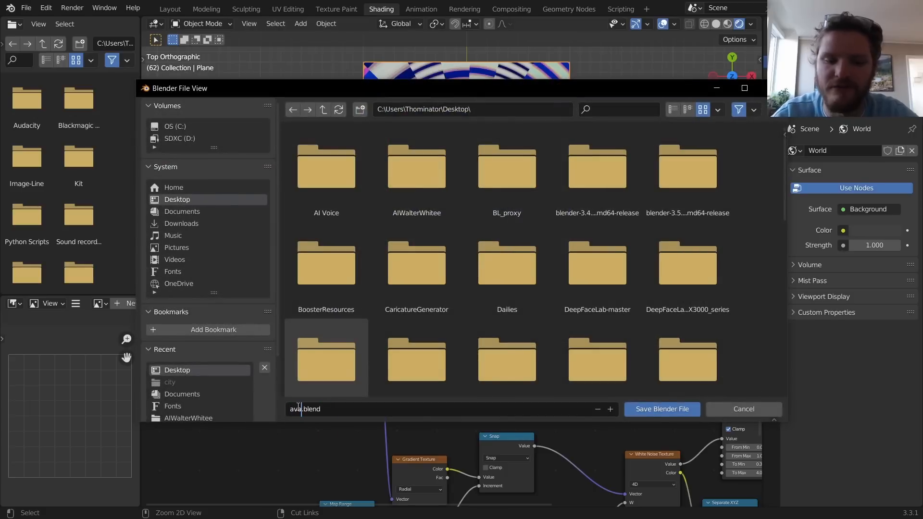
type("availableonpatreon")
key("Return")
key("space")
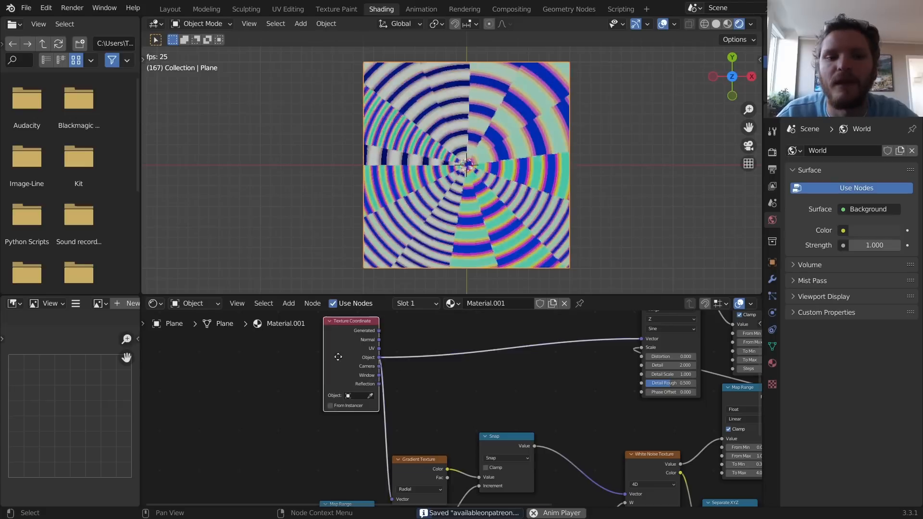
Move the Texture Coordinate node away from the others and add a reroute point on its Object links.
left_click_drag(345, 356, 244, 381)
right_click_drag(311, 444, 355, 346, "shift")
key("g")
left_click(411, 372)
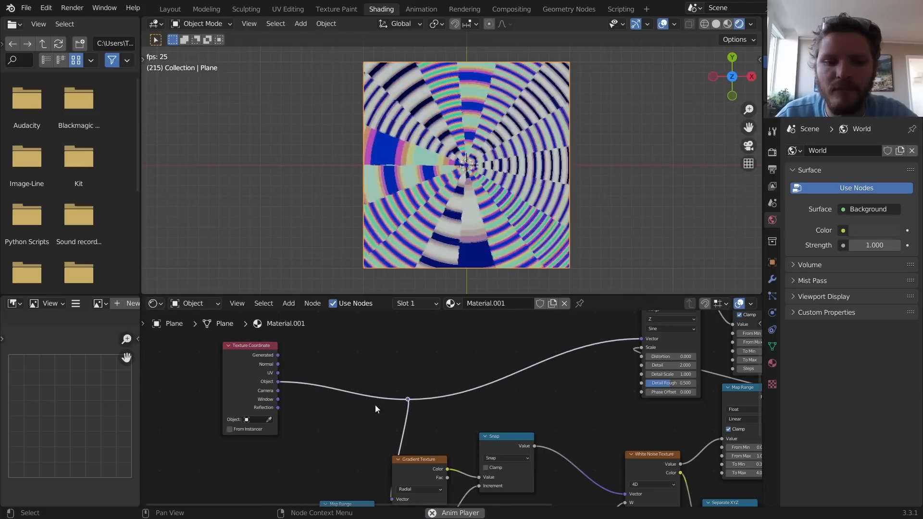
Duplicate the Gradient Texture, feed it from the reroute point, set it to Spherical and preview it on the plane.
left_click(415, 460)
key("shift+d")
left_click(374, 326)
right_click_drag(407, 399, 369, 370, "alt")
scroll(369, 366, "up", 2)
left_click(364, 339)
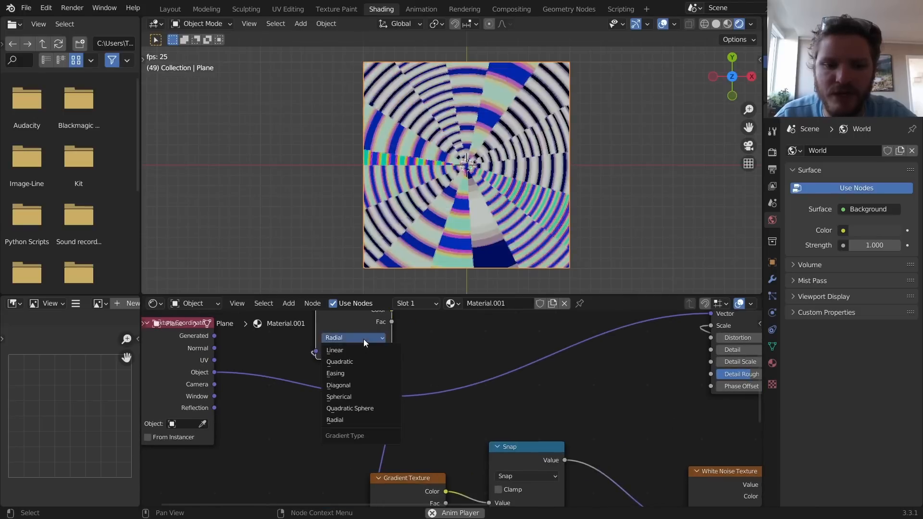
left_click(350, 397)
scroll(349, 396, "up", 4, "shift")
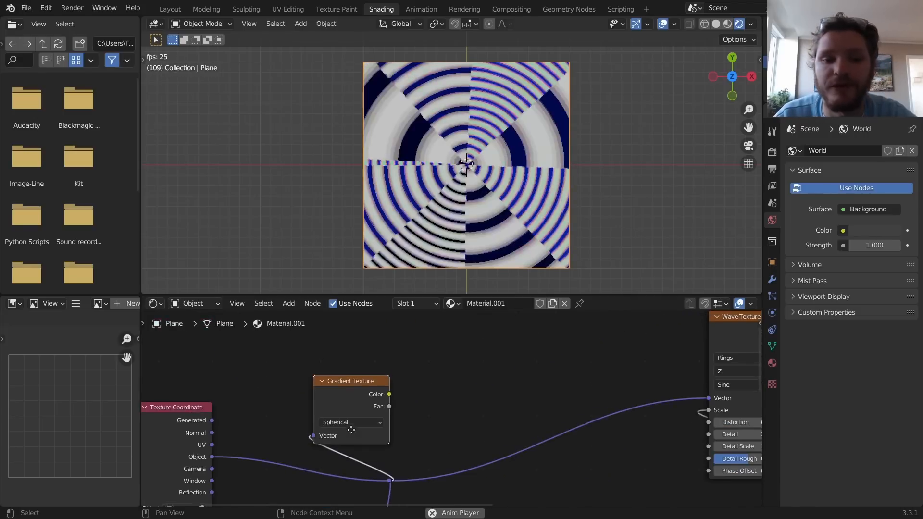
double_click(361, 390, "ctrl+shift")
Add a Transparent BSDF node below the colour Mix node.
middle_click_drag(490, 373, 316, 385)
scroll(316, 386, "down", 6)
middle_click_drag(532, 383, 350, 373)
key("shift+a")
type("tra")
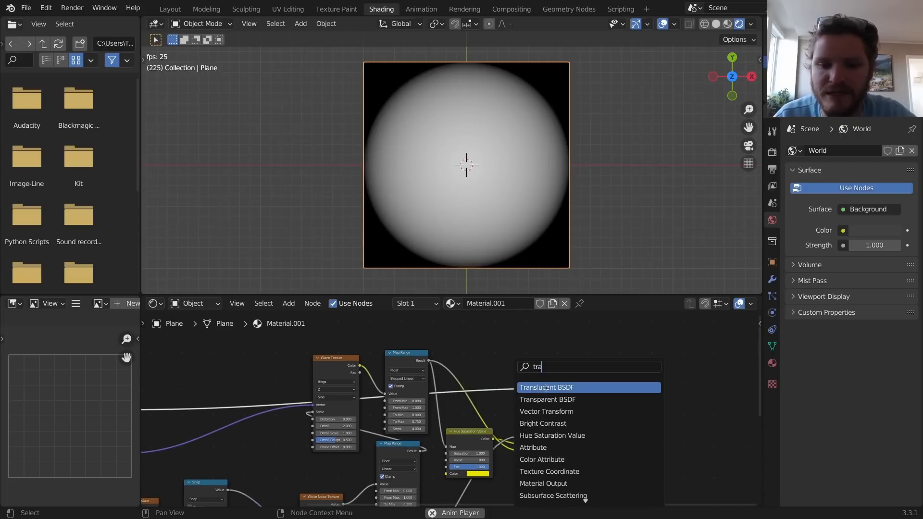
left_click(547, 400)
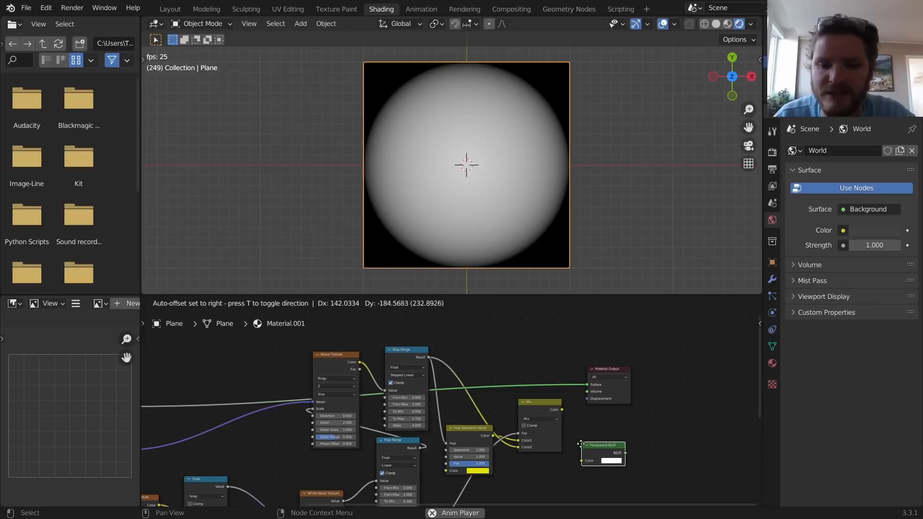
left_click(542, 443)
Add a Mix Shader with the Transparent BSDF in its first Shader input and the Mix node's Color in the second.
key("shift+a")
left_click(522, 384)
type("mi")
left_click(547, 405)
left_click(592, 443)
left_click_drag(566, 474, 593, 470)
left_click_drag(561, 409, 593, 476)
Link the spherical Gradient Texture's Fac to the Mix Shader's Fac and connect the Mix Shader to the Material Output's Surface.
scroll(607, 432, "down", 1)
middle_click_drag(245, 409, 322, 386)
left_click_drag(253, 384, 653, 431)
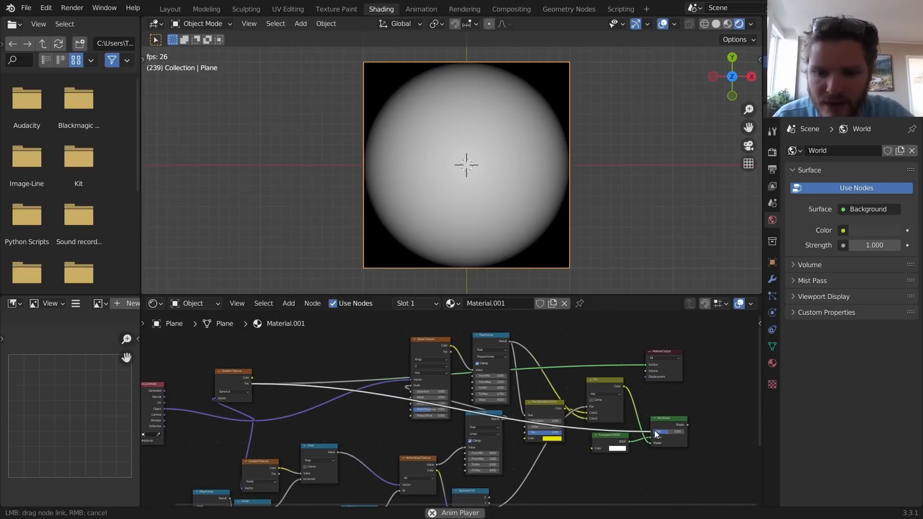
left_click(674, 421, "ctrl+shift")
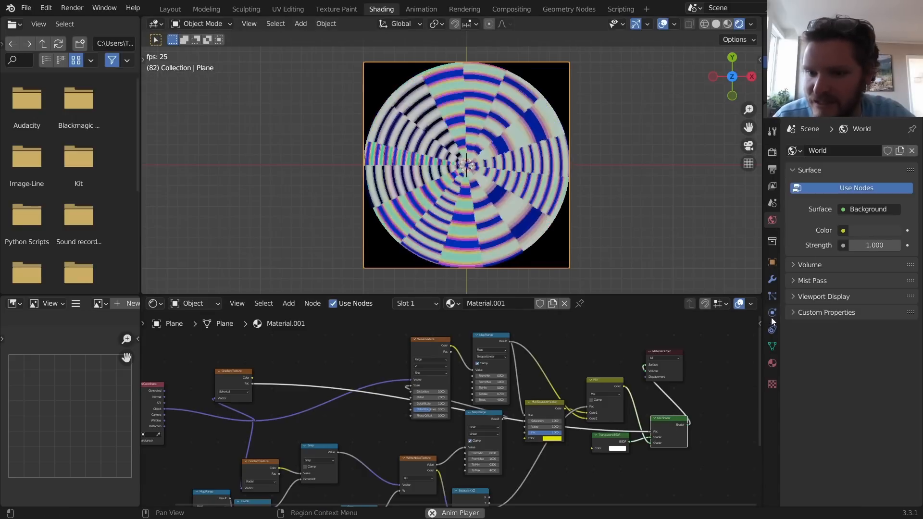
Set the material's Blend Mode to Alpha Blend.
left_click(773, 364)
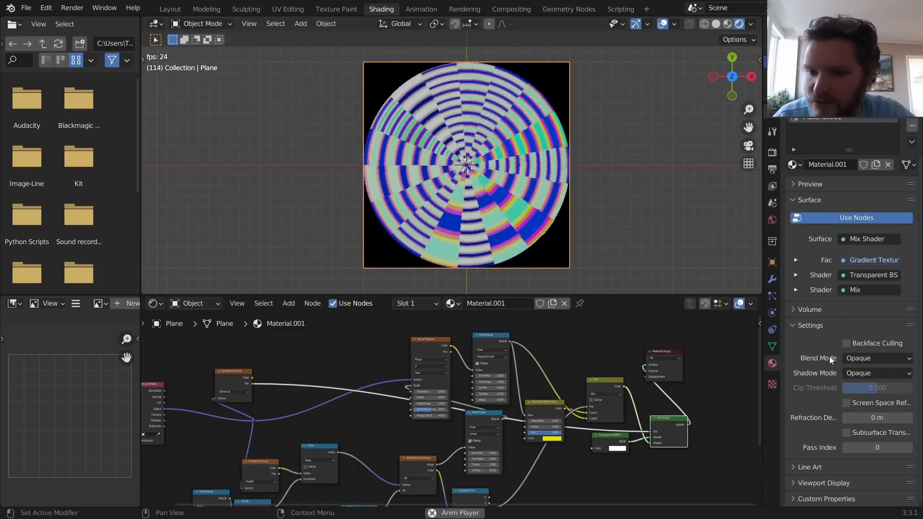
left_click(865, 357)
left_click(869, 412)
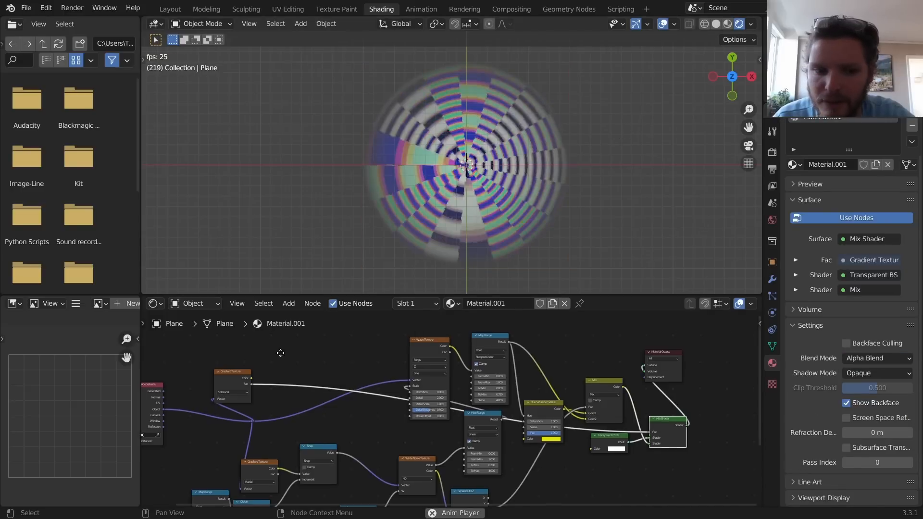
Insert a ColorRamp between the spherical Gradient Texture and the Mix Shader's Fac, and set its white stop's position to 0.180.
scroll(448, 348, "up", 5)
key("shift+a")
type("olor")
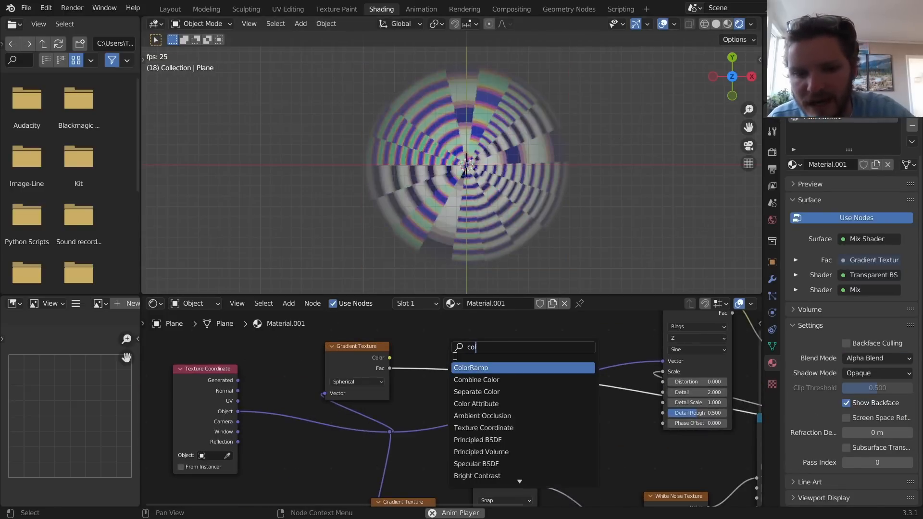
key("Return")
left_click(469, 390)
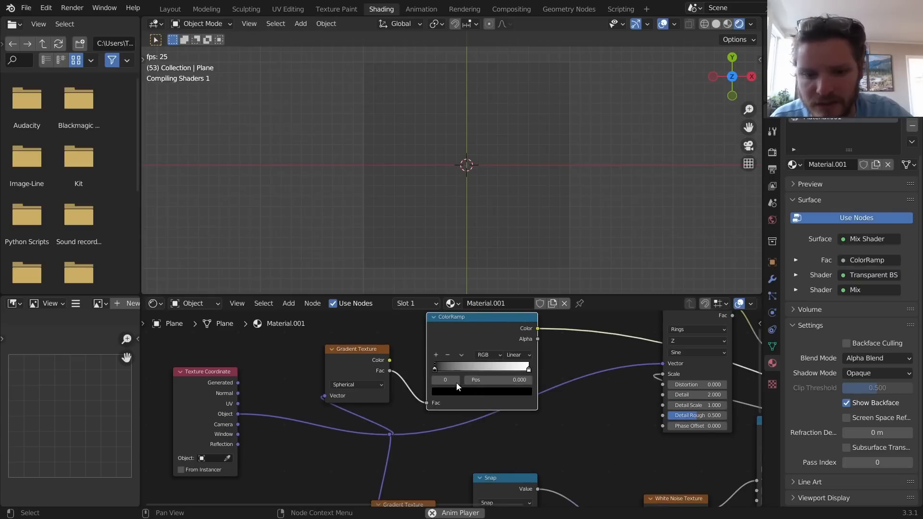
left_click(457, 381)
left_click_drag(495, 381, 456, 380)
Hide the viewport overlays and darken the world background colour to black.
left_click(663, 24)
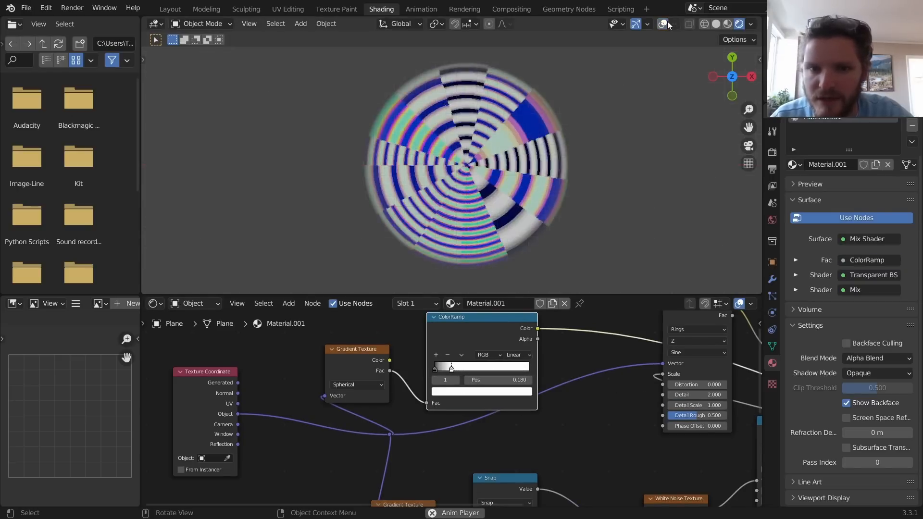
left_click(772, 220)
left_click(866, 232)
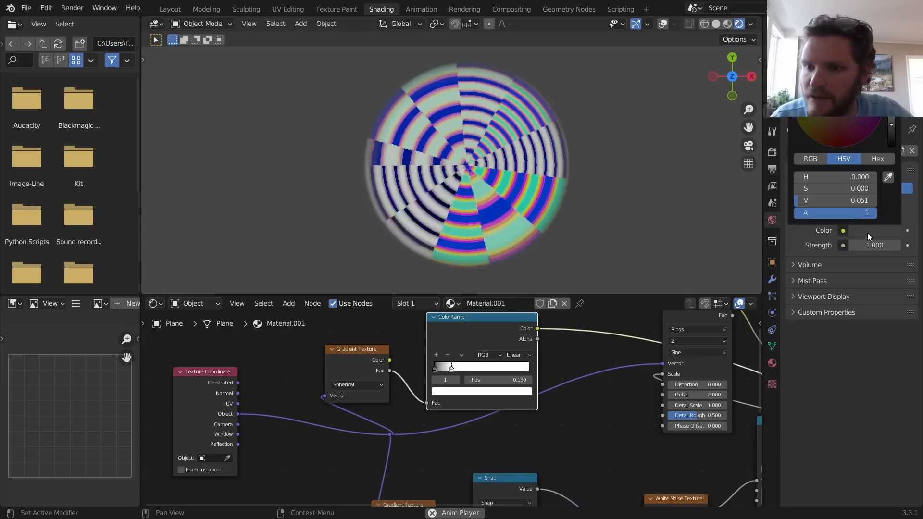
left_click_drag(890, 134, 890, 153)
Place a smaller duplicate of the disc plane to the lower left of the original and give it its own copy of the material.
scroll(505, 132, "down", 3)
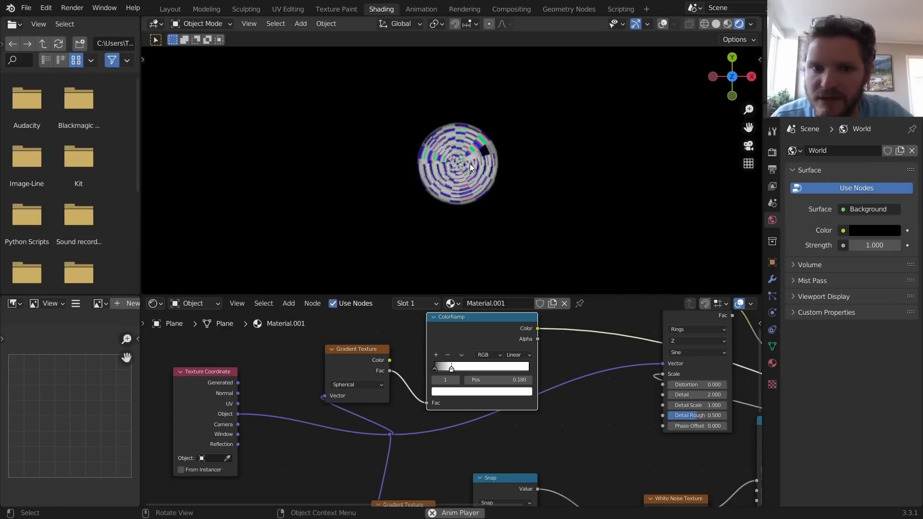
key("shift+d")
left_click(378, 187)
key("s")
key("Return")
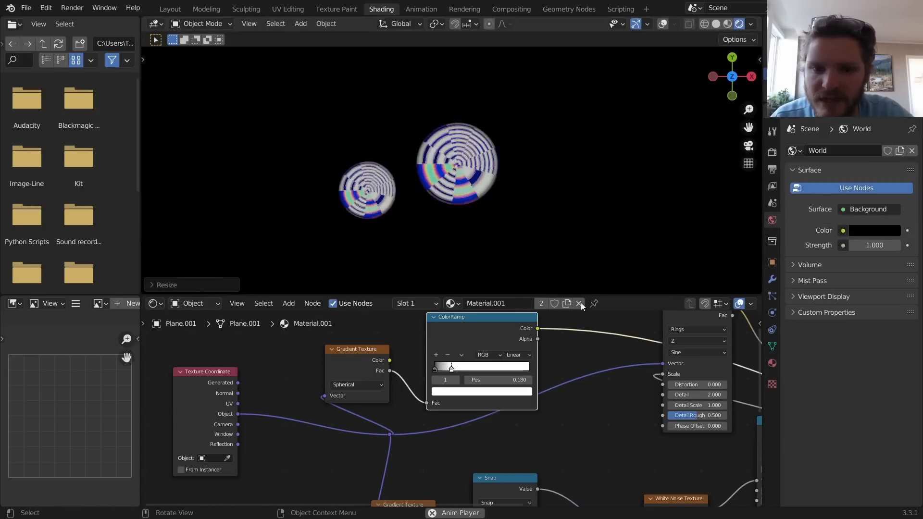
left_click(541, 303)
Insert a Math node set to Add with 0.500 between the duplicate material's Value and Snap nodes, and save the file.
middle_click_drag(575, 393, 609, 324)
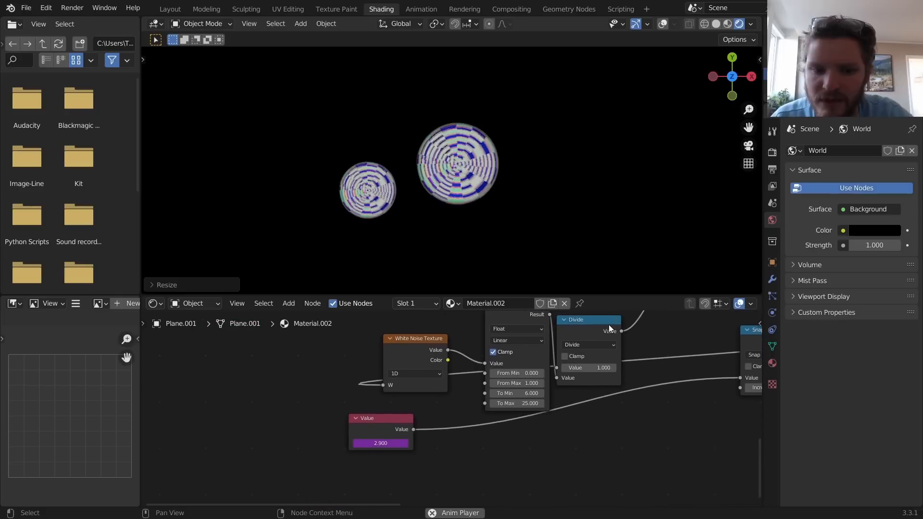
left_click_drag(379, 422, 252, 454)
key("shift+a")
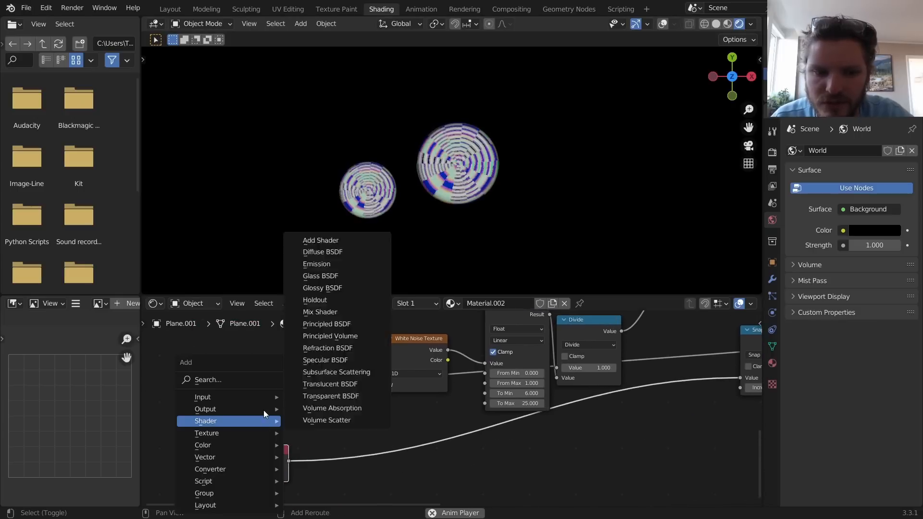
left_click(258, 383)
type("math")
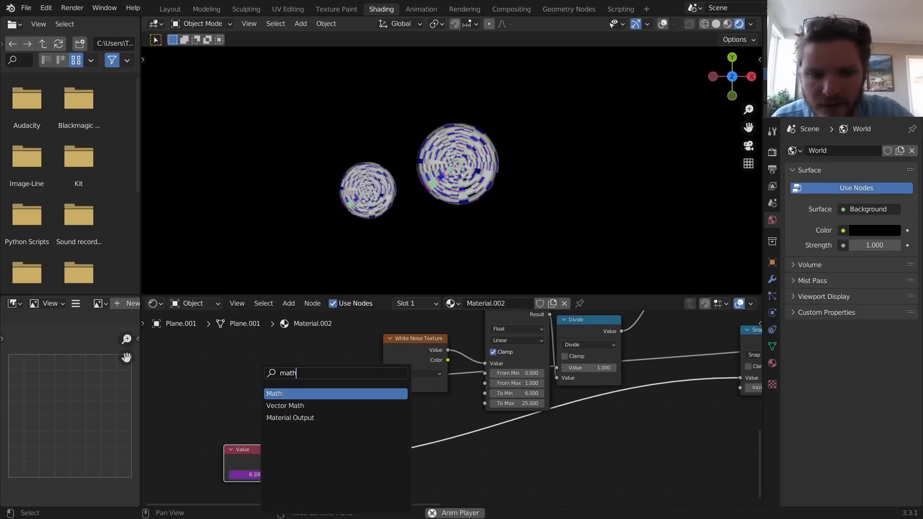
key("Return")
left_click(371, 448)
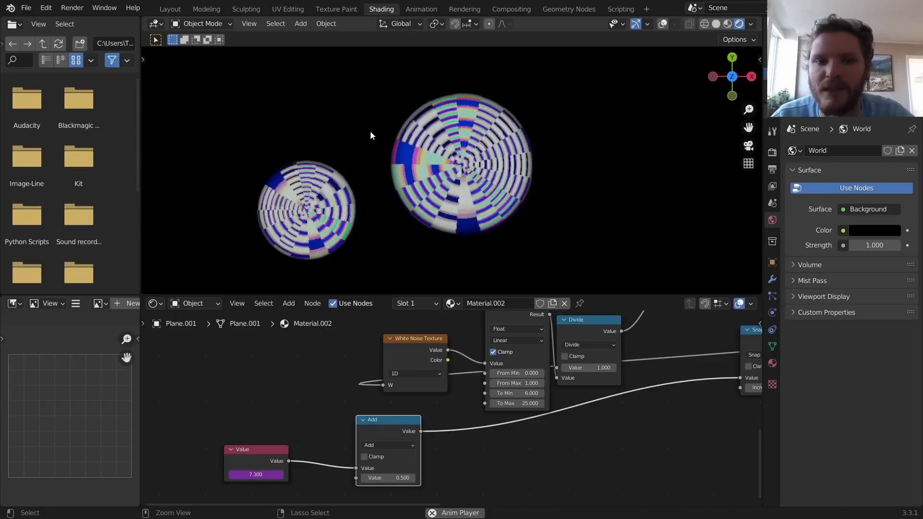
key("ctrl+s")
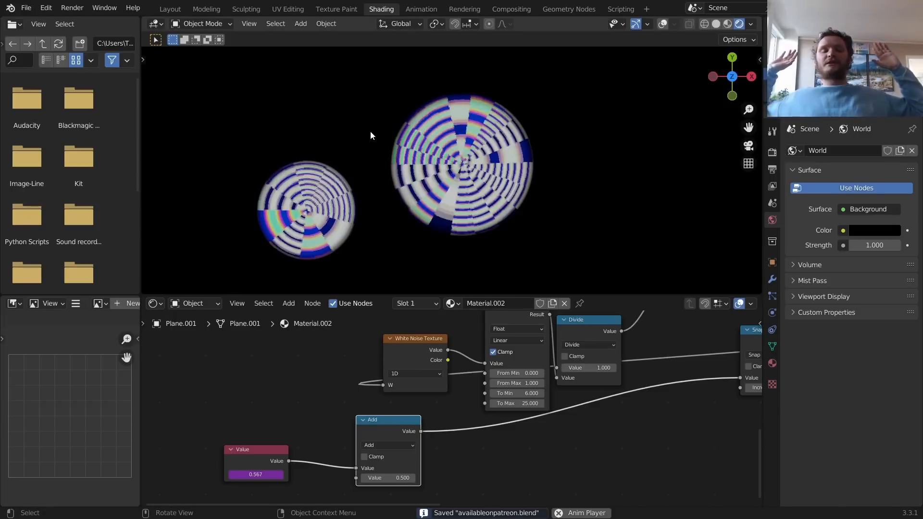